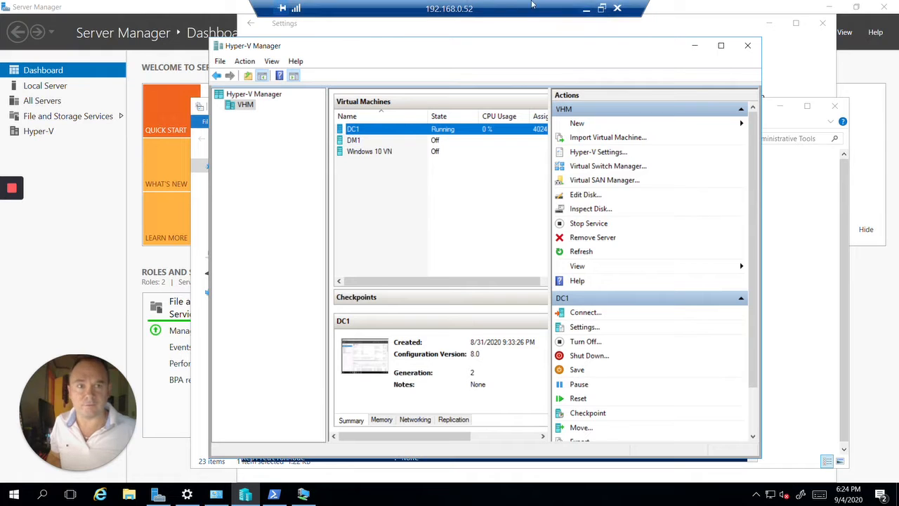
Minimize the Hyper-V Manager and Settings windows and show the host's Local Server properties
{"action": "left_click", "coordinate": [703, 51]}
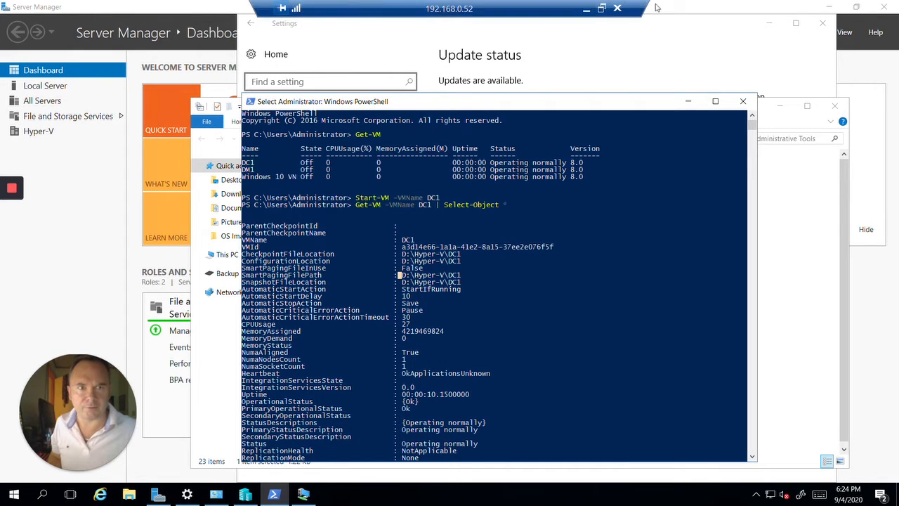
{"action": "left_click", "coordinate": [771, 25]}
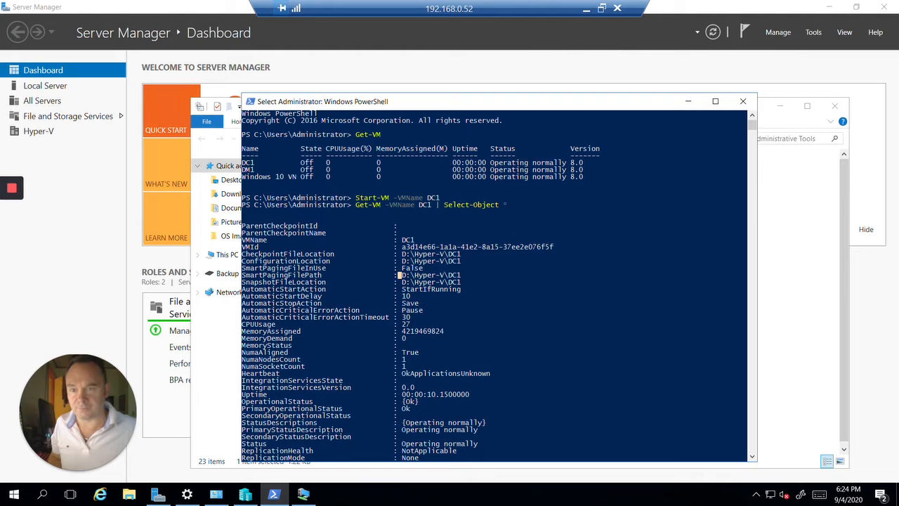
{"action": "left_click", "coordinate": [83, 90]}
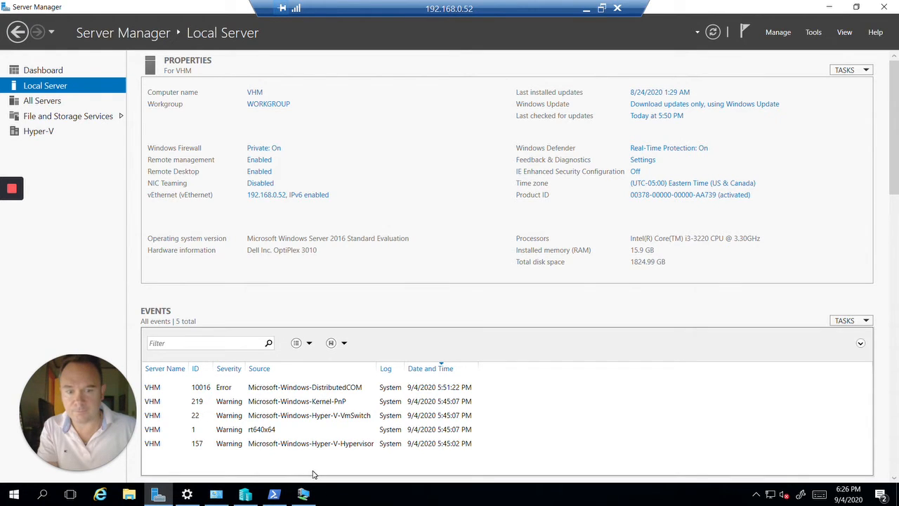
Connect to the DC1 virtual machine from Hyper-V Manager and bring up its sign-in screen
{"action": "left_click", "coordinate": [302, 493]}
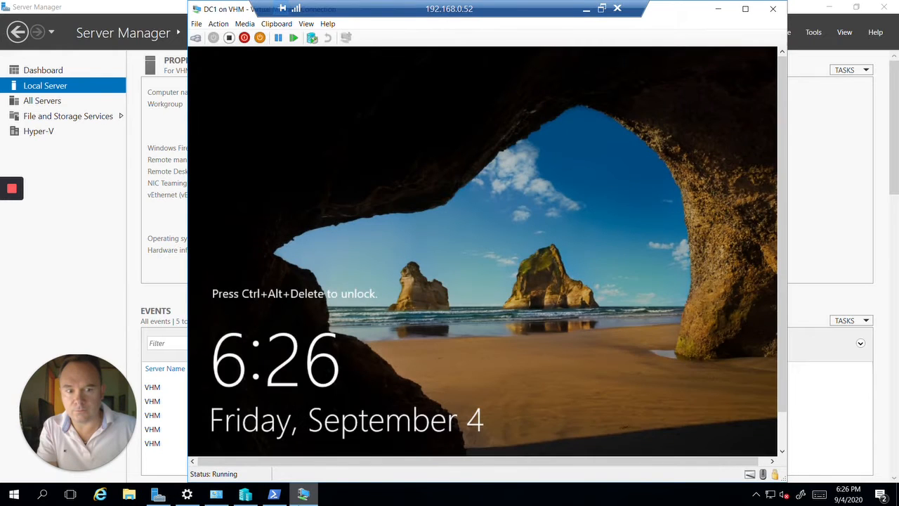
{"action": "left_click", "coordinate": [250, 494]}
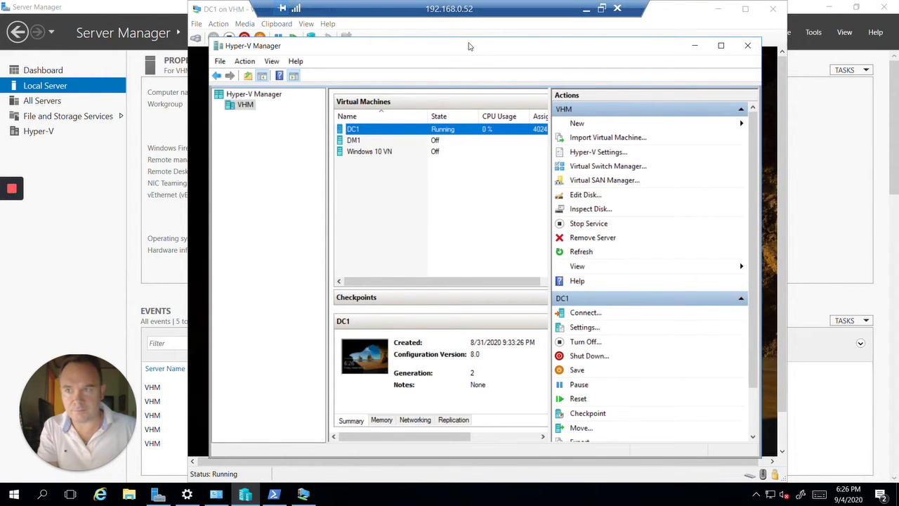
{"action": "double_click", "coordinate": [394, 135]}
{"action": "left_click", "coordinate": [196, 37]}
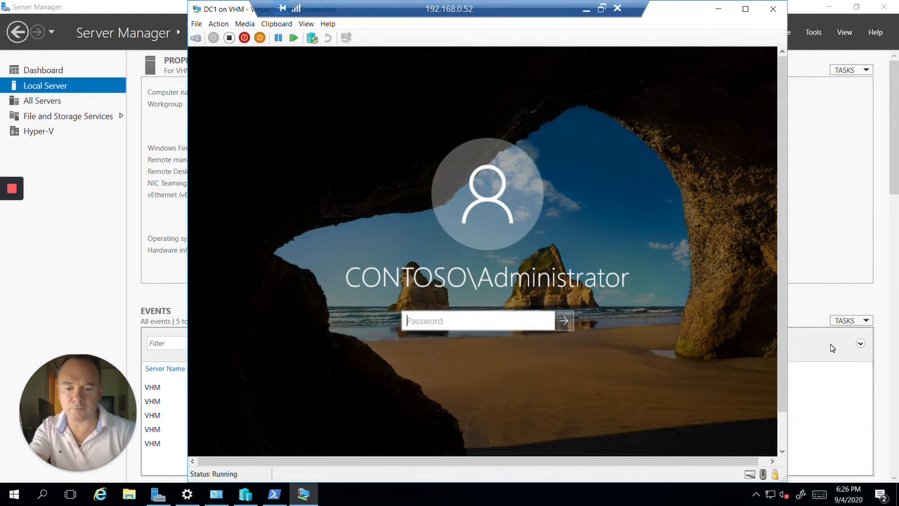
Sign in to DC1 as CONTOSO\Administrator by entering the account password
{"action": "type", "text": "•••••"}
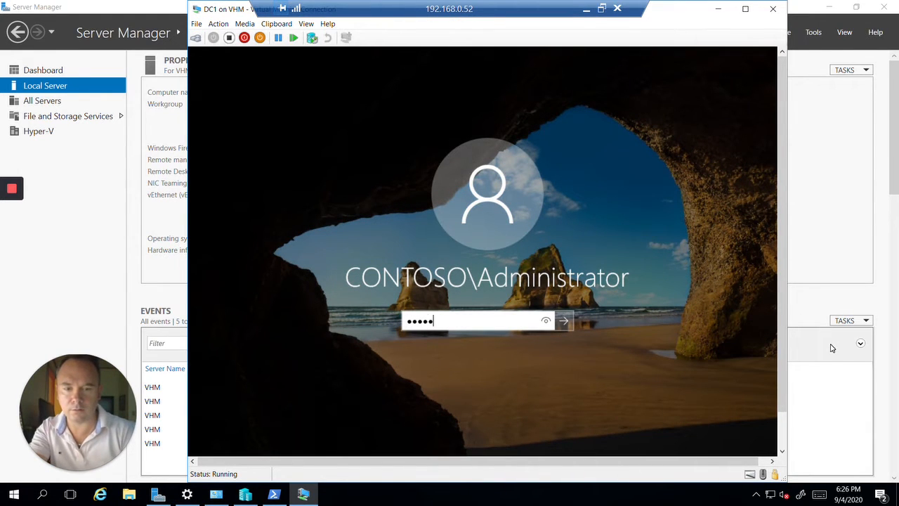
{"action": "type", "text": "•"}
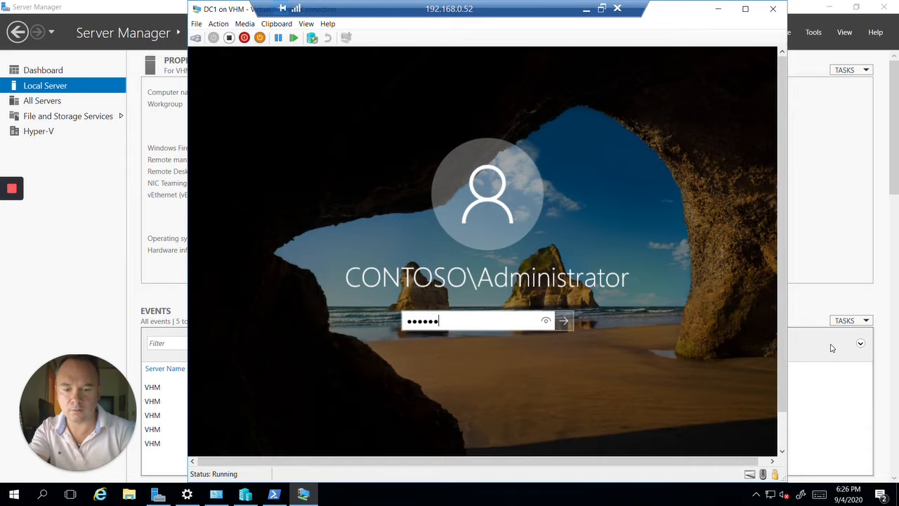
{"action": "key", "text": "BackSpace"}
{"action": "key", "text": "BackSpace"}
{"action": "key", "text": "BackSpace"}
{"action": "key", "text": "BackSpace"}
{"action": "key", "text": "BackSpace"}
{"action": "key", "text": "BackSpace"}
{"action": "type", "text": "•••••••••"}
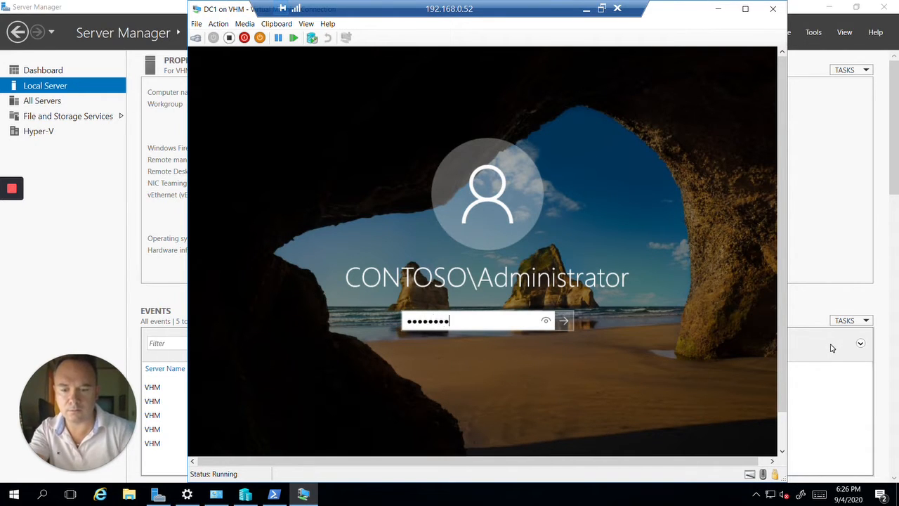
{"action": "key", "text": "Return"}
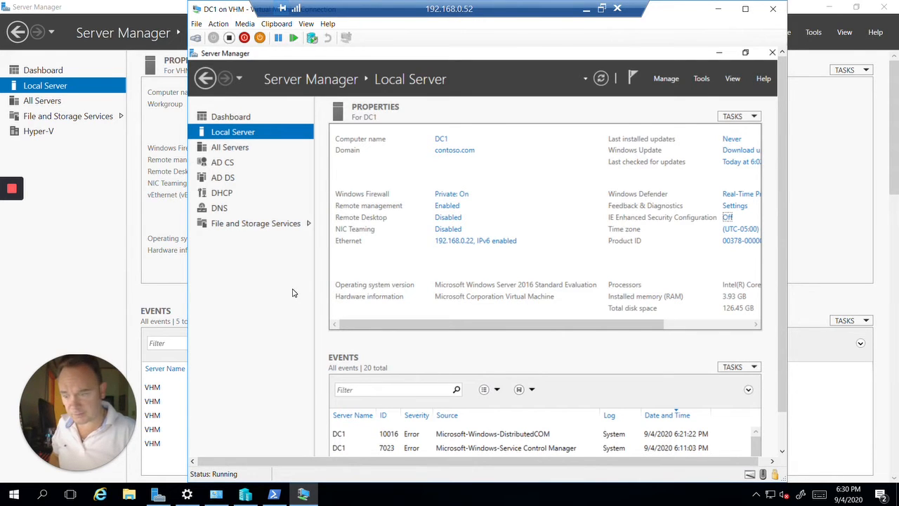
Switch the DC1 connection to full-screen mode, glance at its PowerShell window and return to Server Manager
{"action": "left_click", "coordinate": [312, 26]}
{"action": "left_click", "coordinate": [316, 37]}
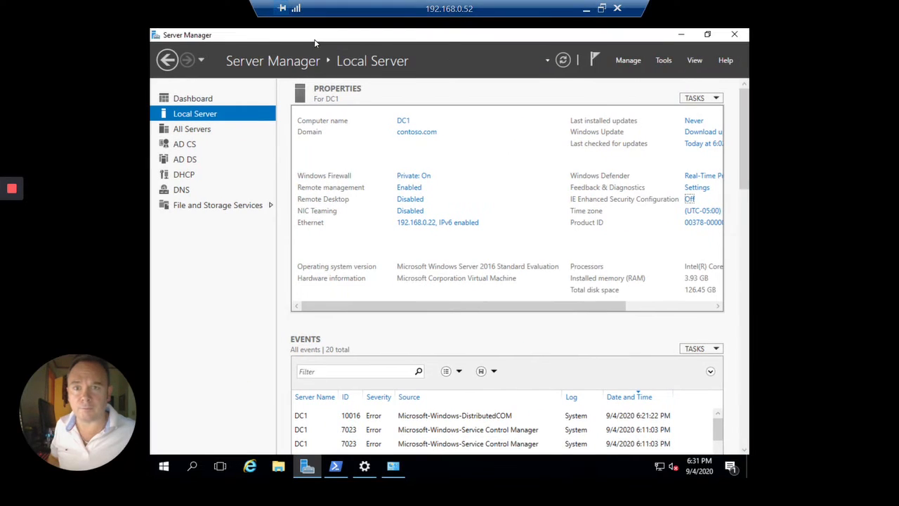
{"action": "left_click", "coordinate": [334, 475]}
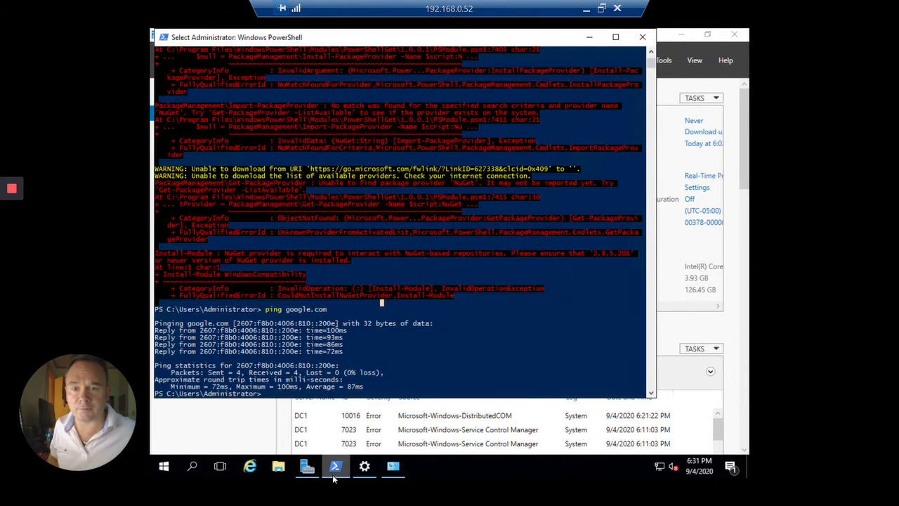
{"action": "left_click", "coordinate": [334, 476]}
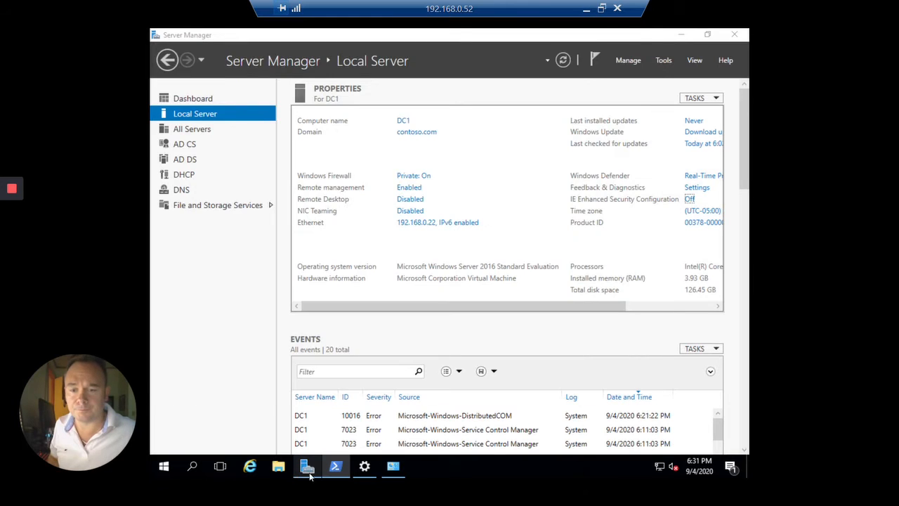
{"action": "left_click", "coordinate": [335, 475]}
{"action": "left_click", "coordinate": [300, 471]}
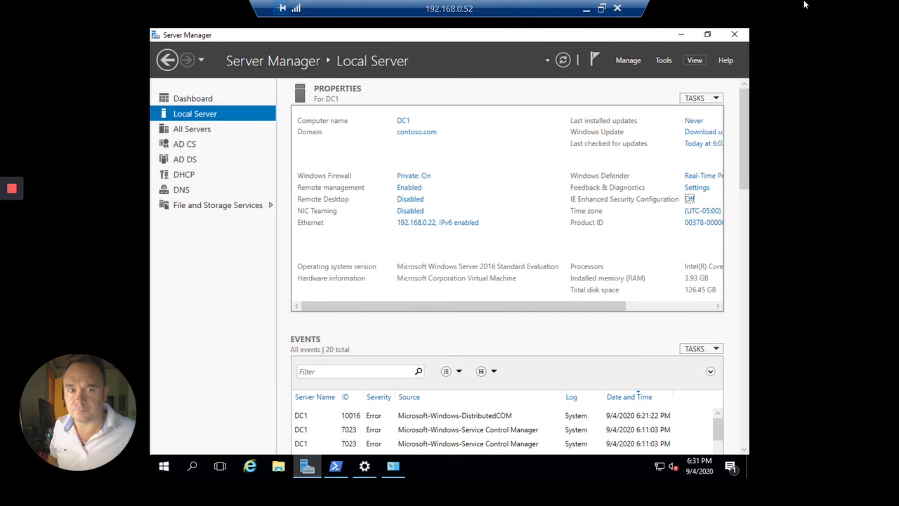
Open Active Directory Users and Computers and browse to the IA unit under Demo Accounts > Users > US
{"action": "left_click", "coordinate": [665, 63]}
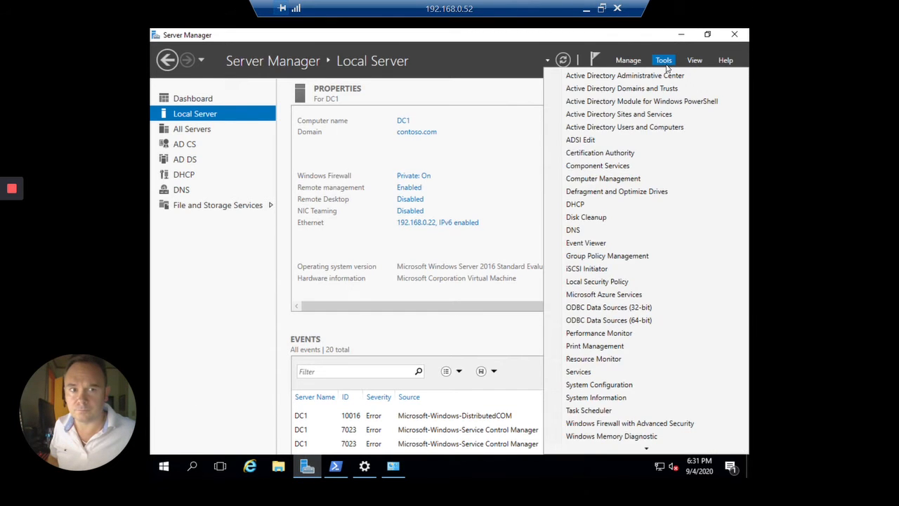
{"action": "left_click", "coordinate": [643, 132]}
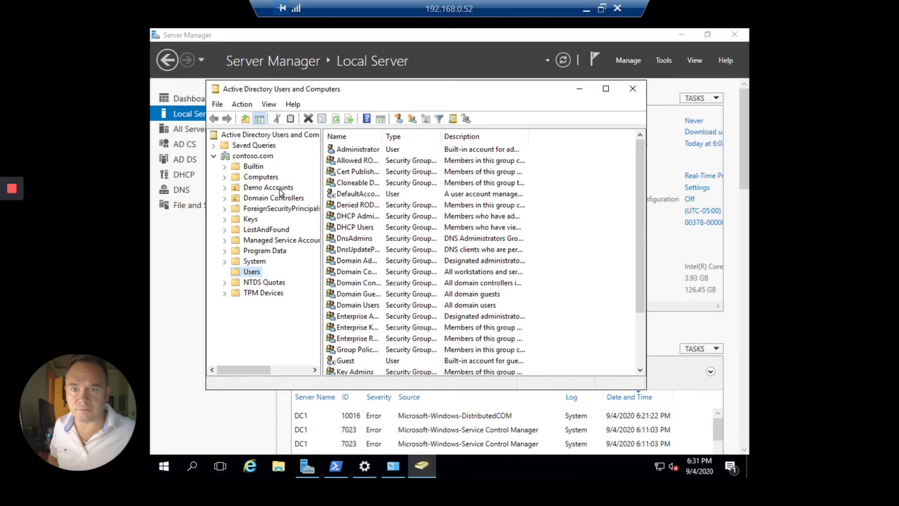
{"action": "double_click", "coordinate": [281, 188]}
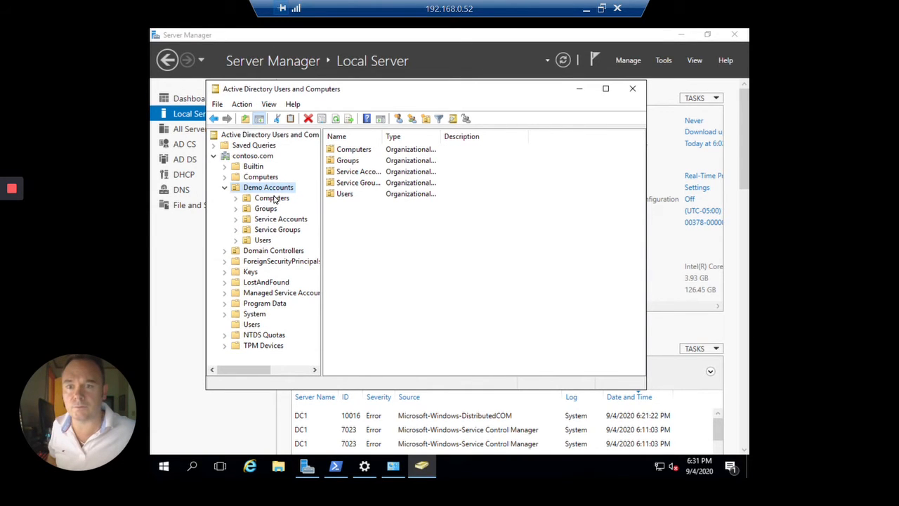
{"action": "double_click", "coordinate": [261, 241]}
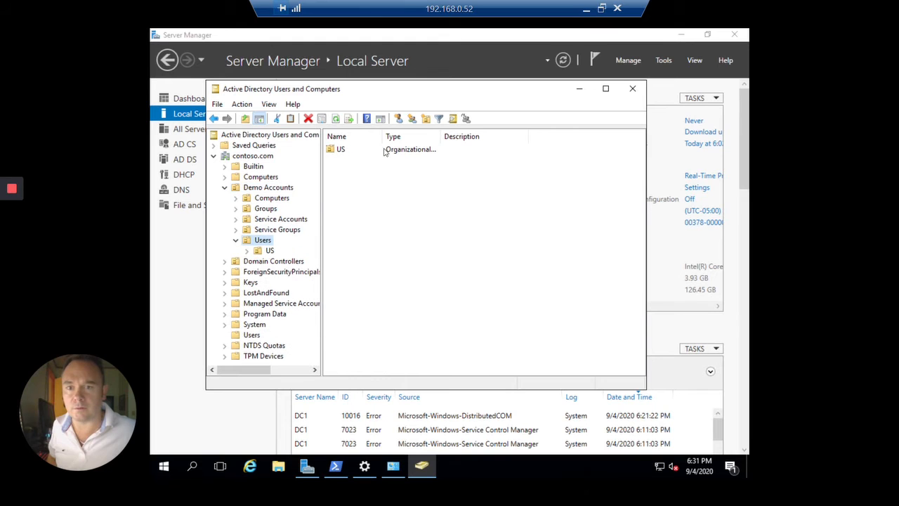
{"action": "double_click", "coordinate": [351, 149]}
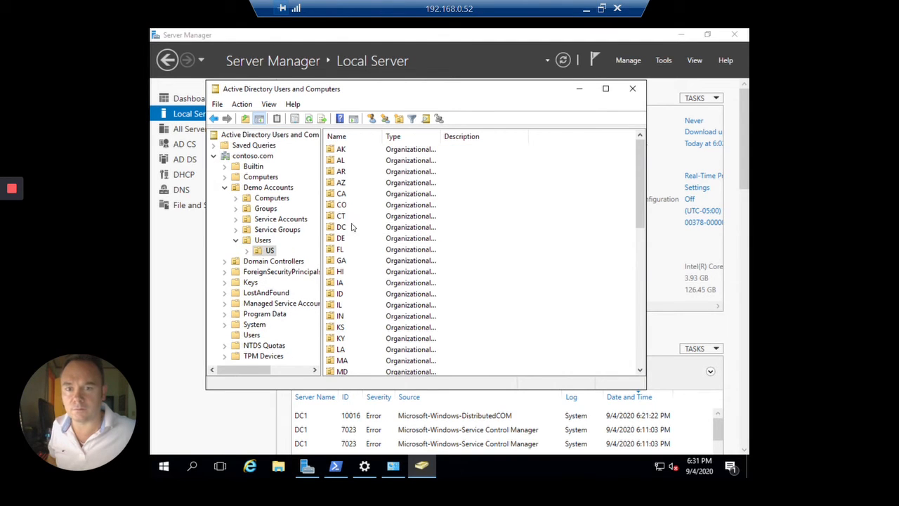
{"action": "double_click", "coordinate": [353, 227]}
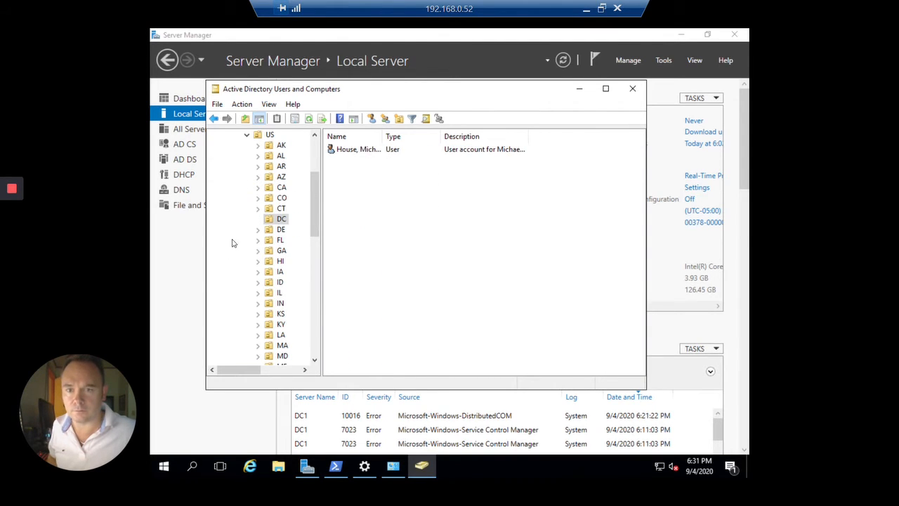
{"action": "left_click", "coordinate": [279, 273]}
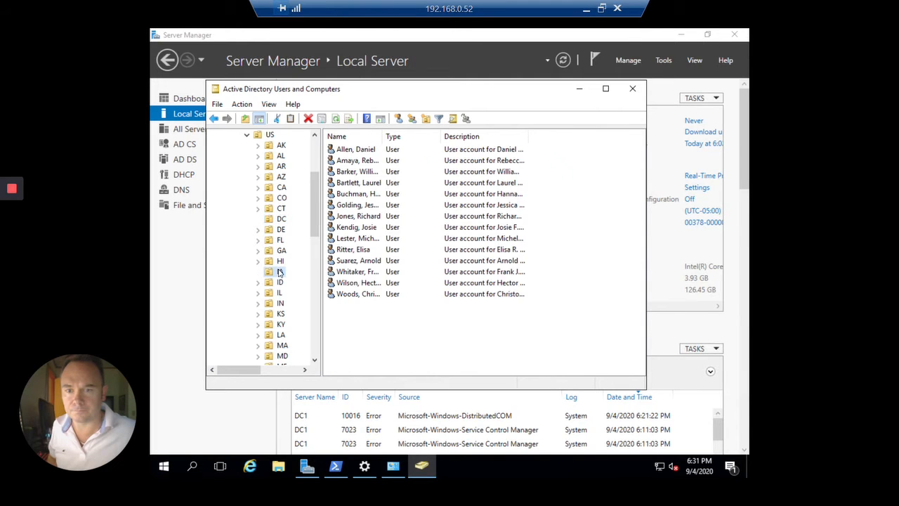
View the properties of the fourth user account in IA, then close them and minimize the directory console
{"action": "double_click", "coordinate": [363, 183]}
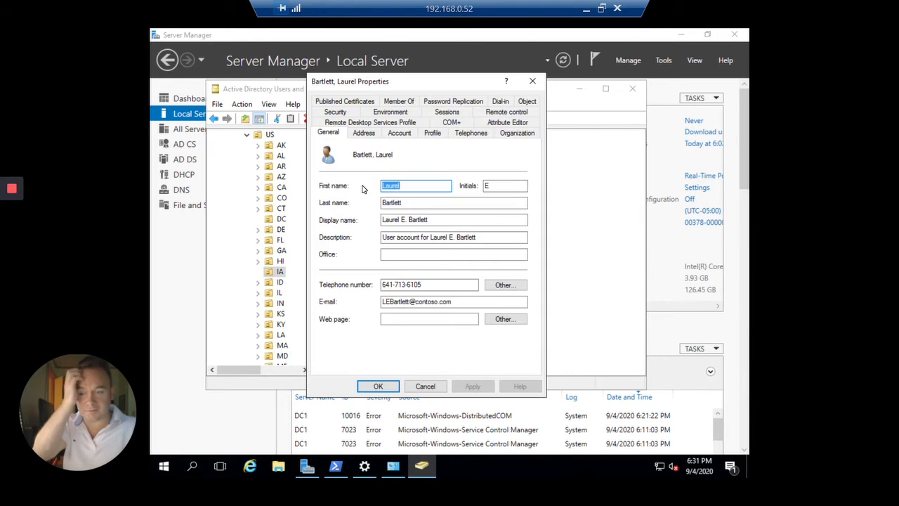
{"action": "left_click", "coordinate": [532, 81]}
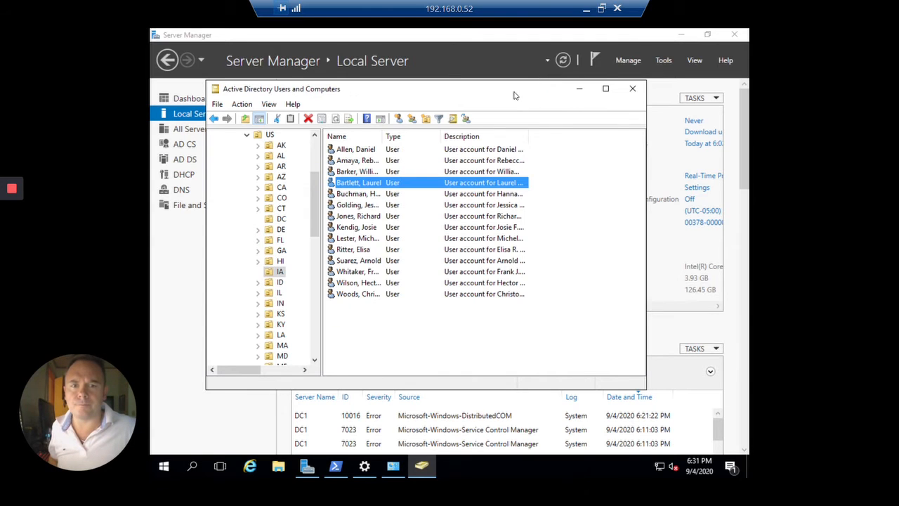
{"action": "left_click", "coordinate": [574, 90]}
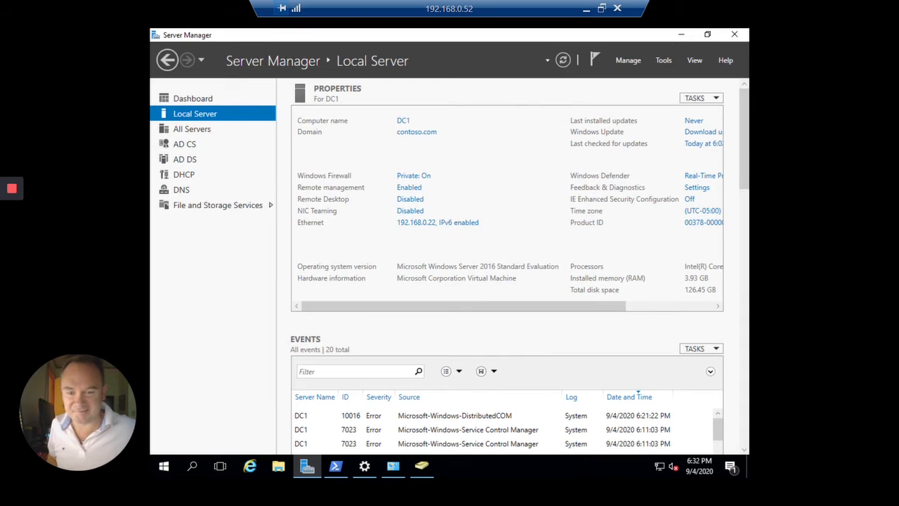
Start installing the available Windows updates on DC1 from the Update & security settings, then minimize Settings
{"action": "mouse_move", "coordinate": [363, 474]}
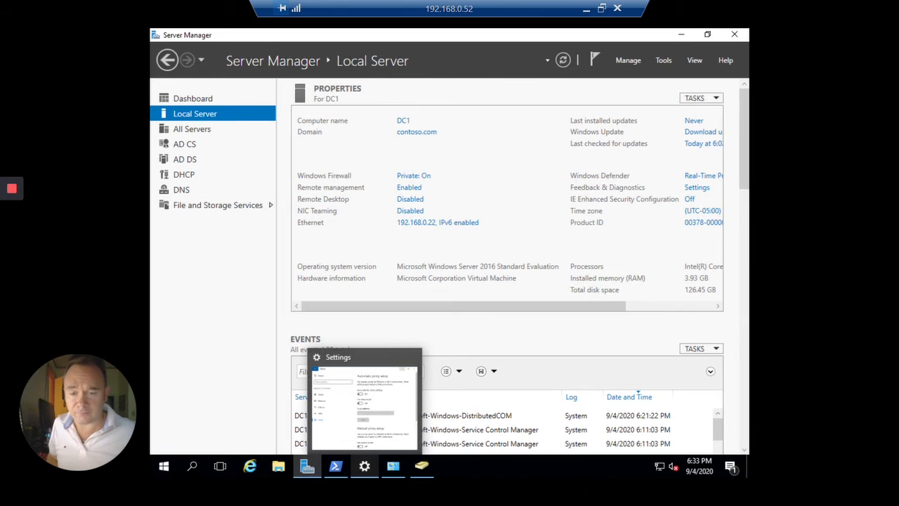
{"action": "left_click", "coordinate": [326, 399]}
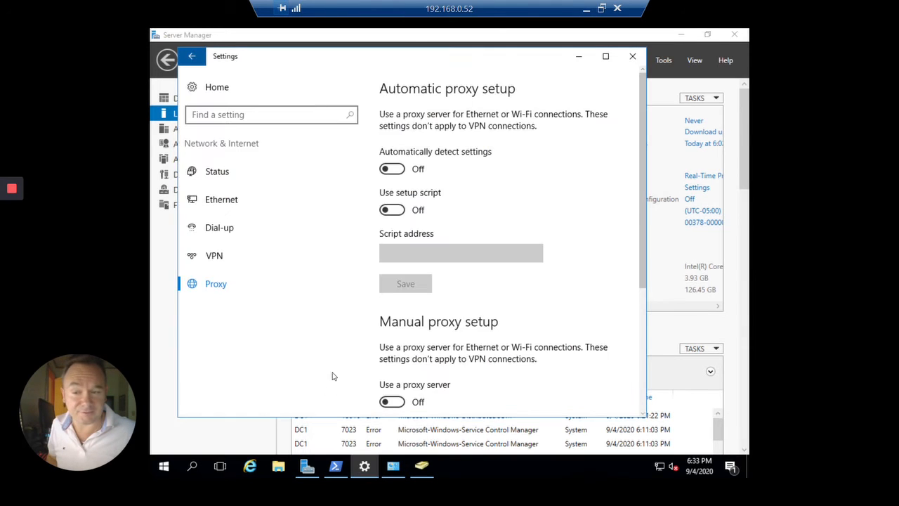
{"action": "left_click", "coordinate": [284, 87]}
{"action": "scroll", "coordinate": [397, 331], "scroll_direction": "down", "scroll_amount": 1}
{"action": "scroll", "coordinate": [306, 332], "scroll_direction": "down", "scroll_amount": 1}
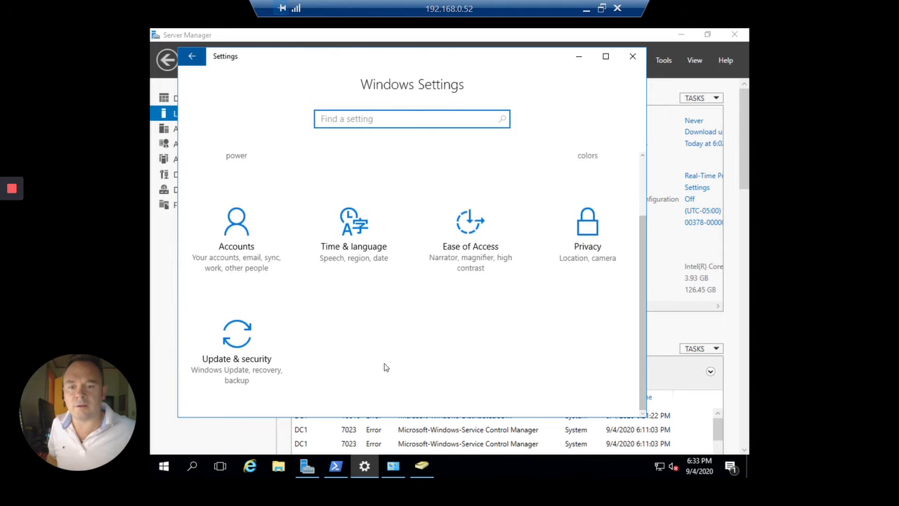
{"action": "left_click", "coordinate": [232, 351]}
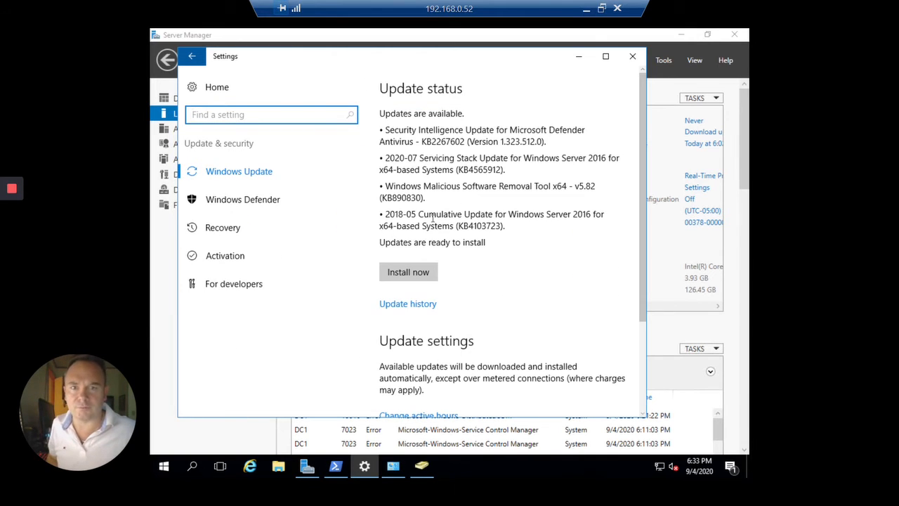
{"action": "left_click", "coordinate": [400, 276]}
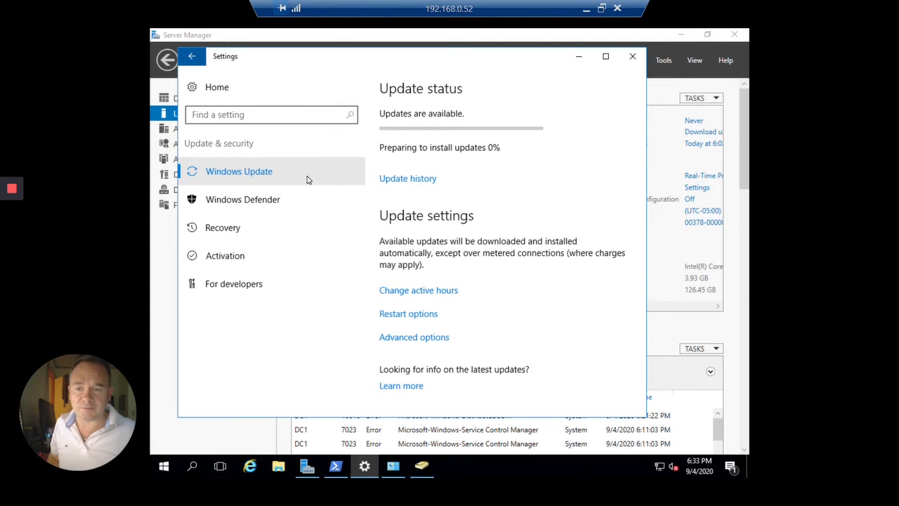
{"action": "left_click", "coordinate": [579, 56]}
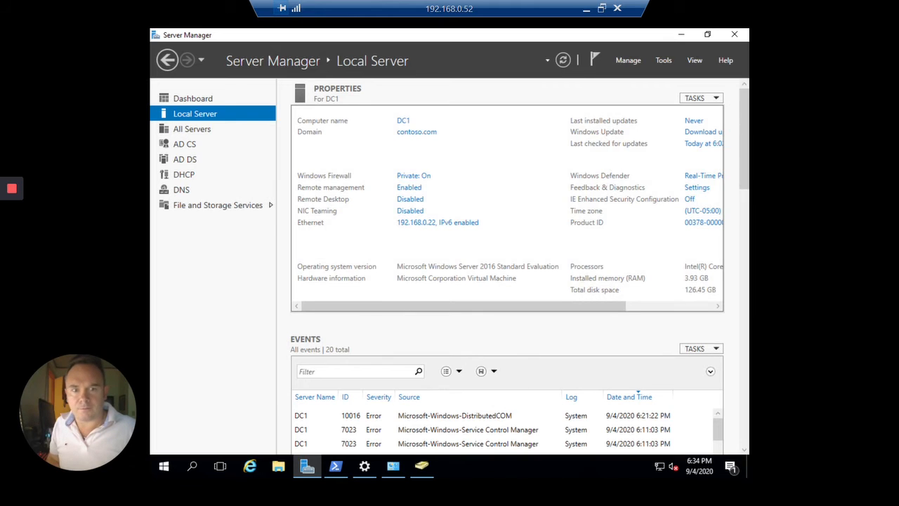
Examine the Domain Controllers unit of contoso.com in Active Directory Users and Computers
{"action": "left_click", "coordinate": [421, 465]}
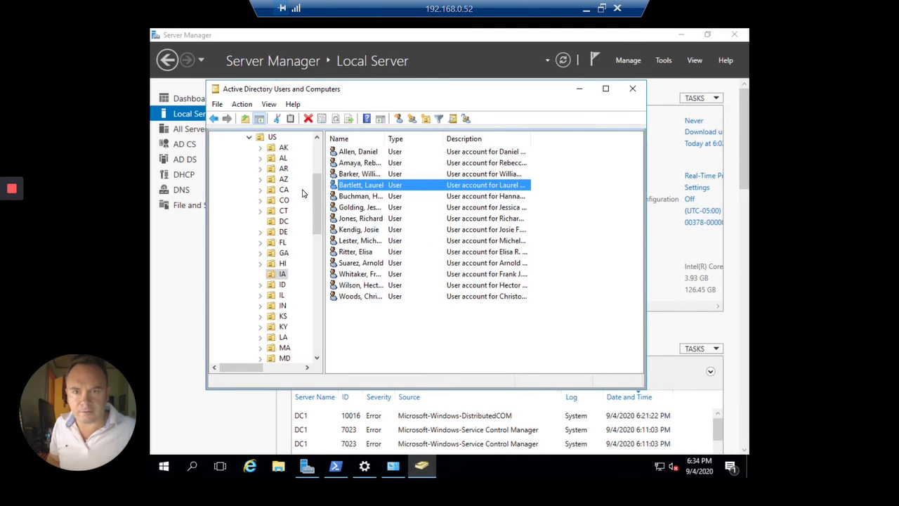
{"action": "scroll", "coordinate": [300, 191], "scroll_direction": "up", "scroll_amount": 3}
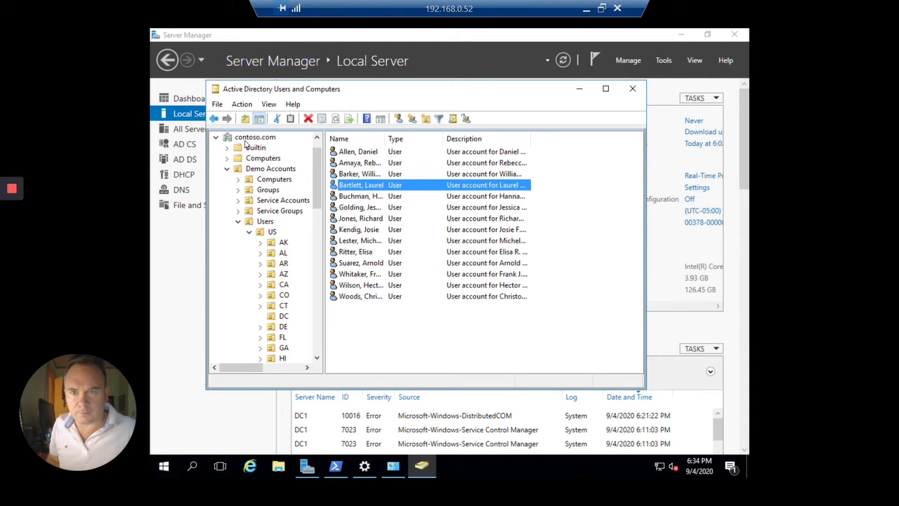
{"action": "left_click", "coordinate": [246, 140]}
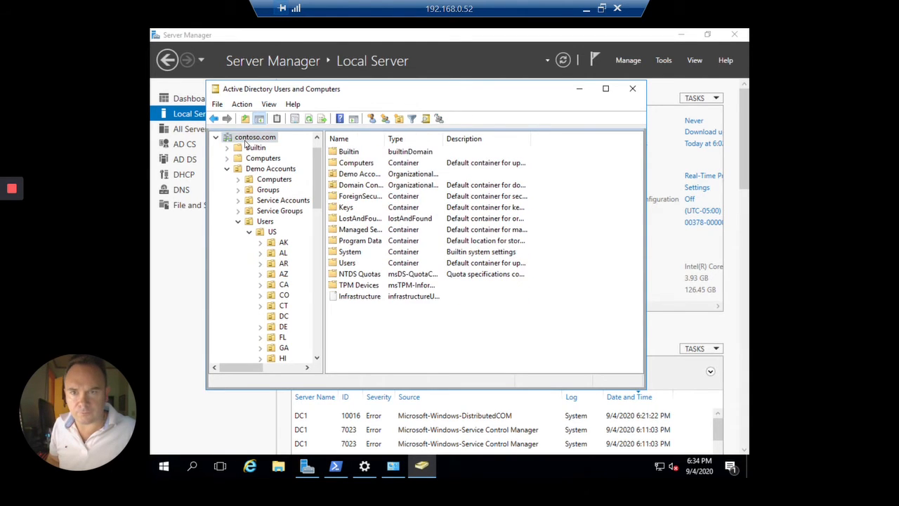
{"action": "double_click", "coordinate": [365, 186]}
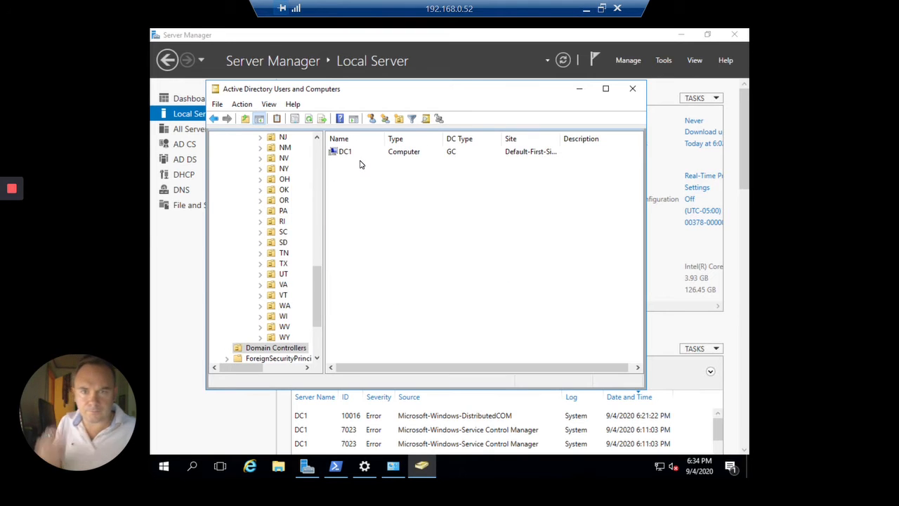
{"action": "scroll", "coordinate": [242, 233], "scroll_direction": "up", "scroll_amount": 6}
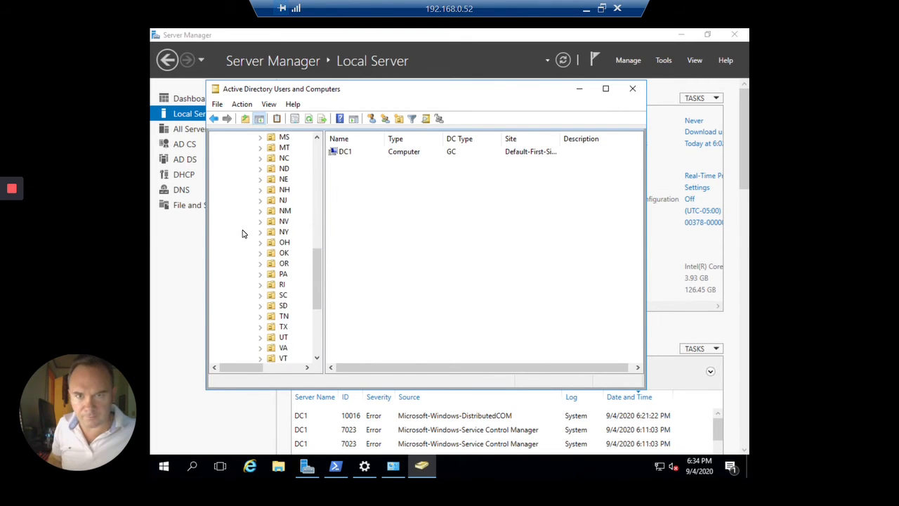
Check the contoso.com Computers container and the Computers unit under Demo Accounts for computer accounts, and minimize the directory console
{"action": "scroll", "coordinate": [242, 234], "scroll_direction": "up", "scroll_amount": 8}
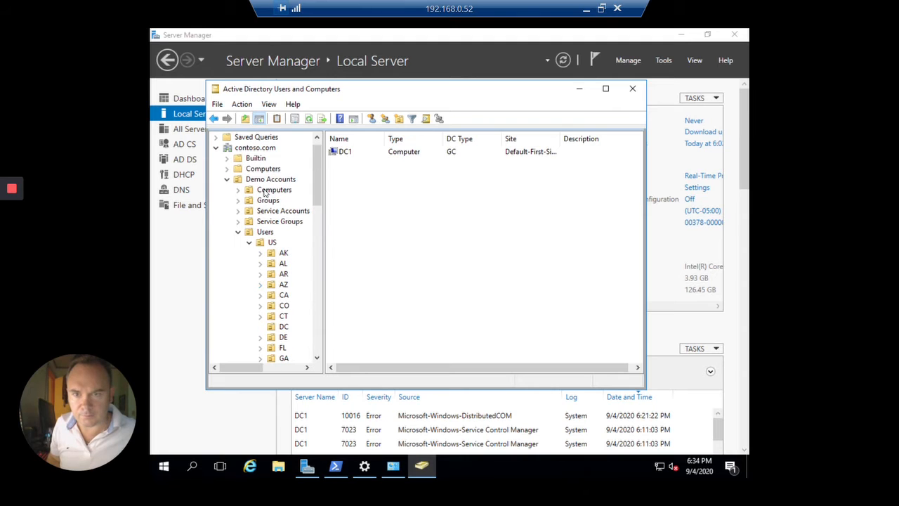
{"action": "left_click", "coordinate": [255, 170]}
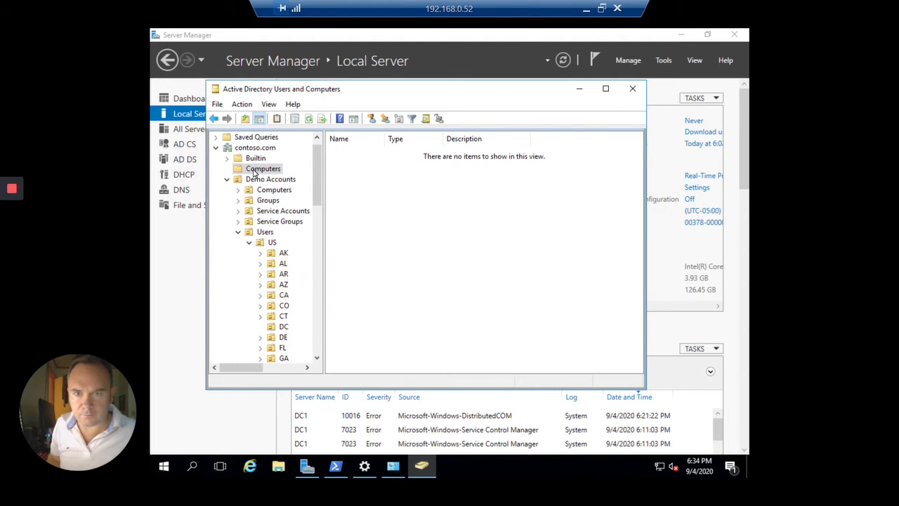
{"action": "scroll", "coordinate": [254, 172], "scroll_direction": "down", "scroll_amount": 17}
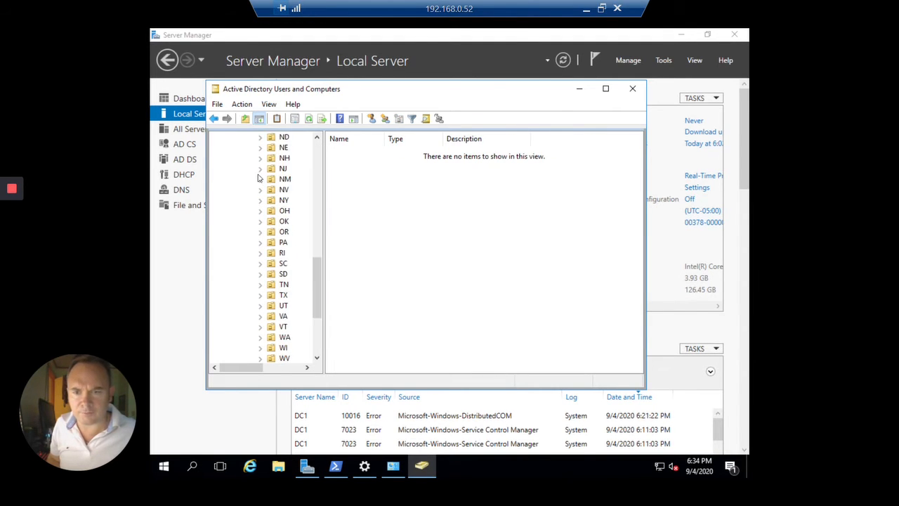
{"action": "scroll", "coordinate": [254, 220], "scroll_direction": "up", "scroll_amount": 12}
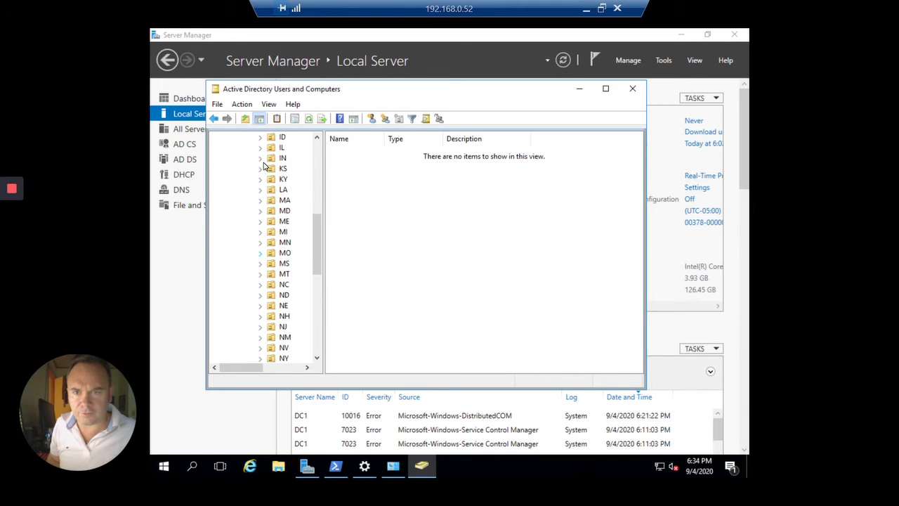
{"action": "scroll", "coordinate": [256, 169], "scroll_direction": "up", "scroll_amount": 3}
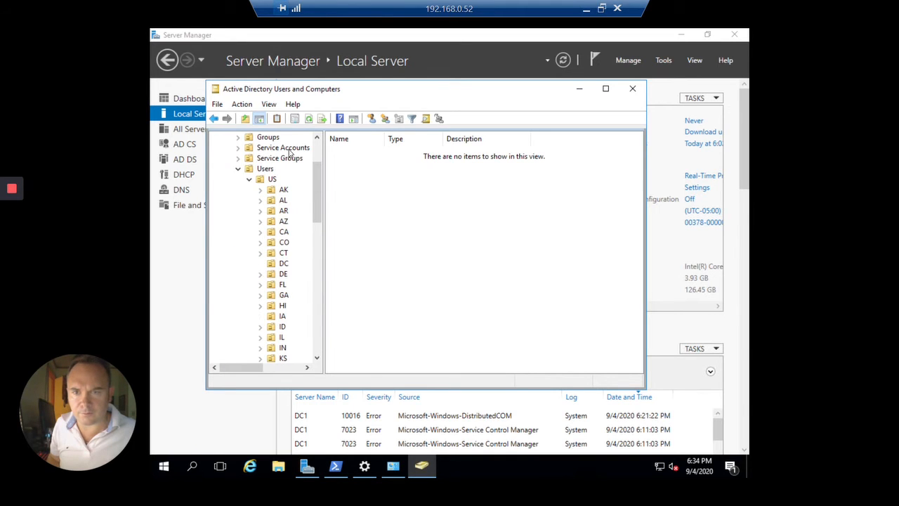
{"action": "scroll", "coordinate": [288, 154], "scroll_direction": "up", "scroll_amount": 1}
{"action": "left_click", "coordinate": [284, 158]}
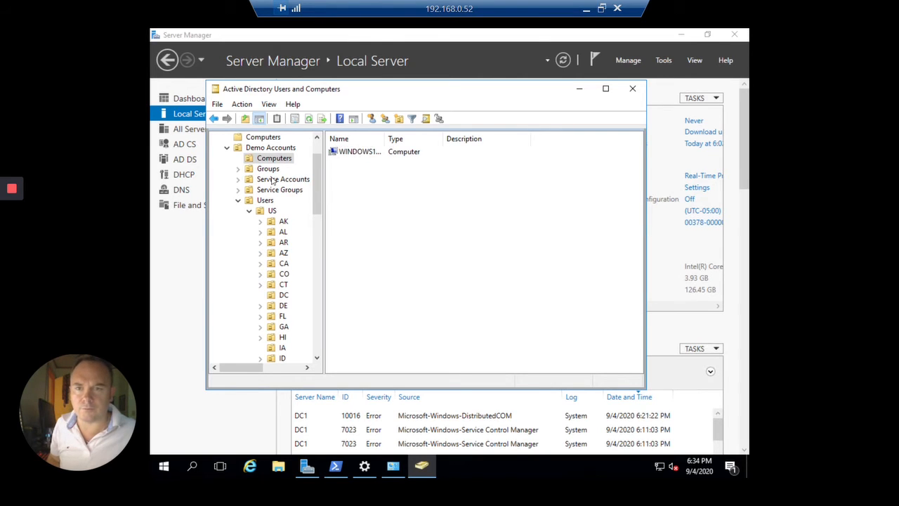
{"action": "scroll", "coordinate": [273, 180], "scroll_direction": "up", "scroll_amount": 2}
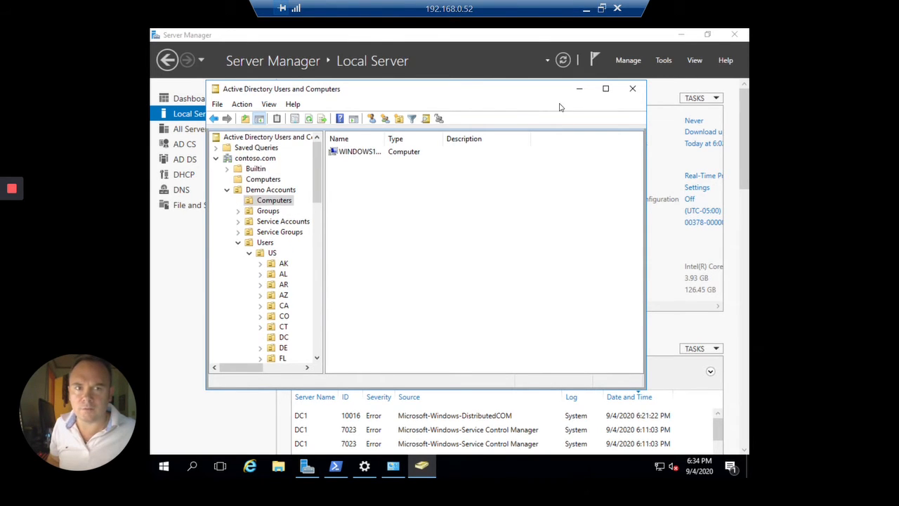
{"action": "left_click", "coordinate": [579, 89]}
Open Group Policy Management from Server Manager, maximize it and widen the console tree until the full policy names show
{"action": "left_click", "coordinate": [664, 65]}
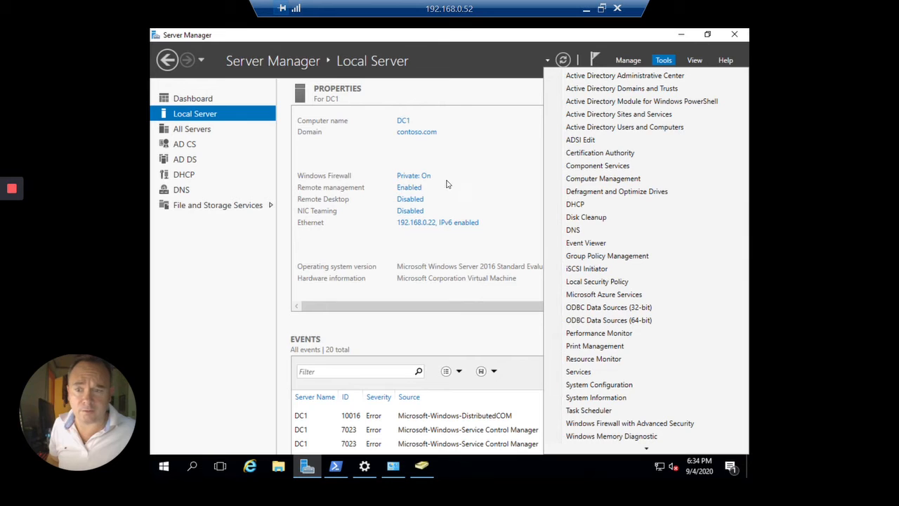
{"action": "left_click", "coordinate": [601, 256]}
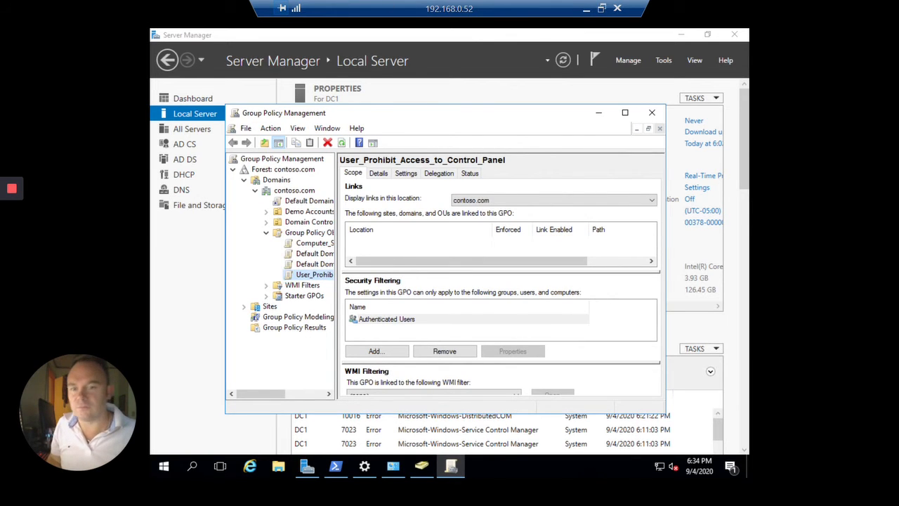
{"action": "left_click", "coordinate": [624, 112]}
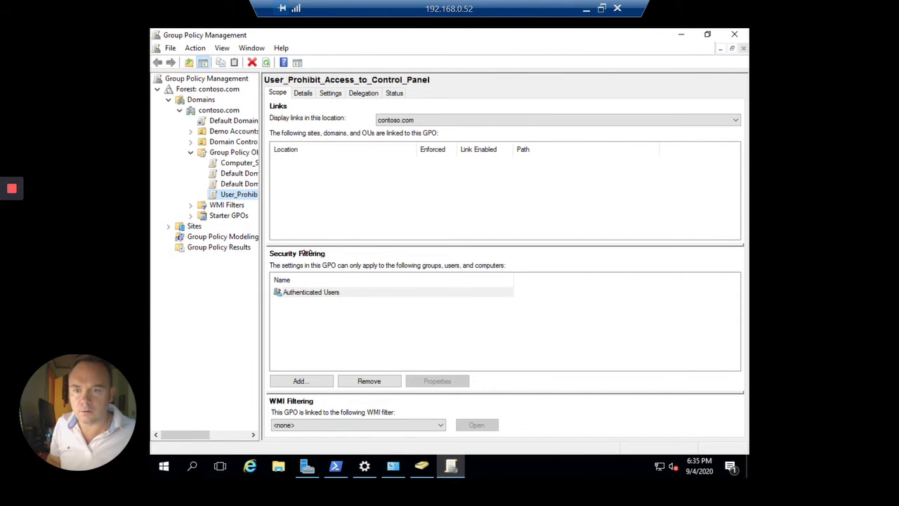
{"action": "left_click_drag", "start_coordinate": [306, 253], "coordinate": [352, 246]}
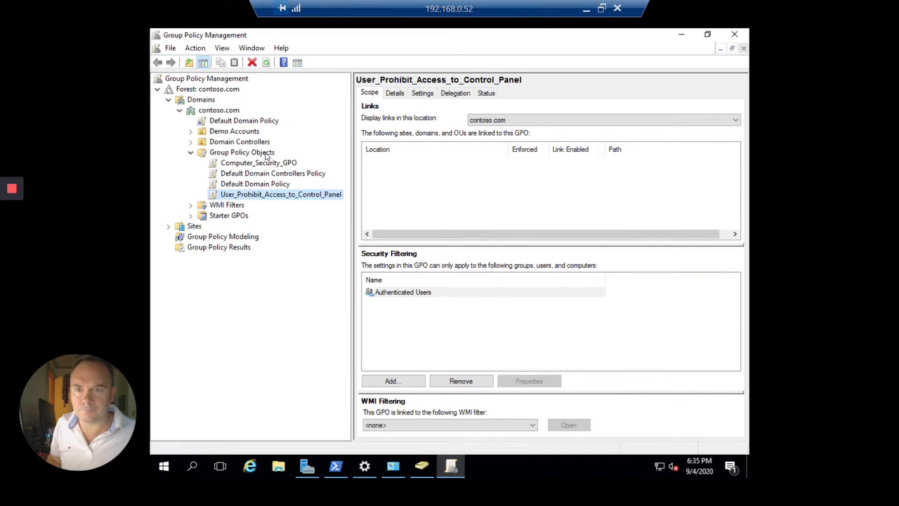
Start creating a new GPO in the Group Policy Objects container of contoso.com
{"action": "left_click", "coordinate": [267, 154]}
{"action": "right_click", "coordinate": [266, 154]}
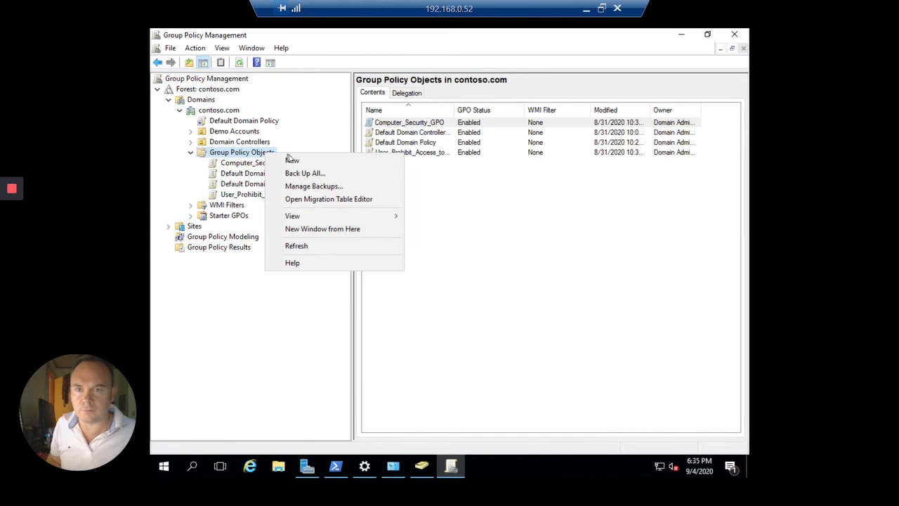
{"action": "left_click", "coordinate": [292, 160]}
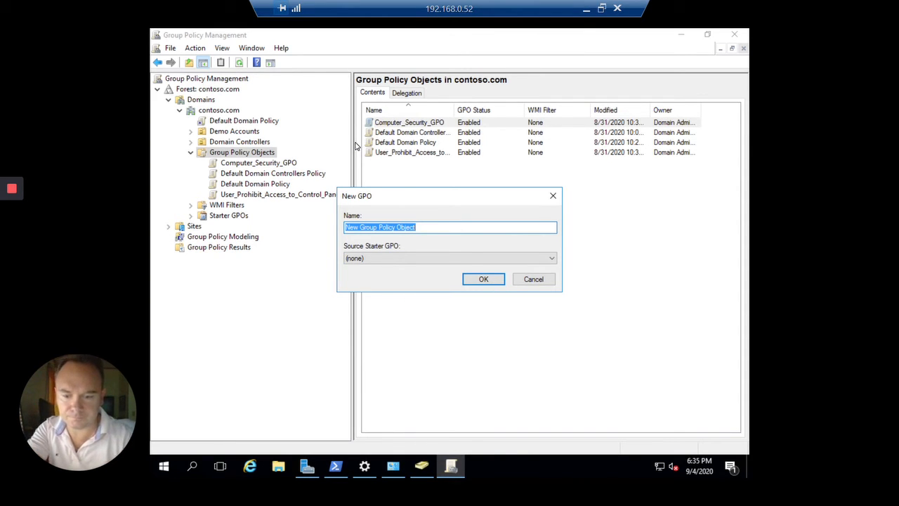
{"action": "type", "text": "Remote"}
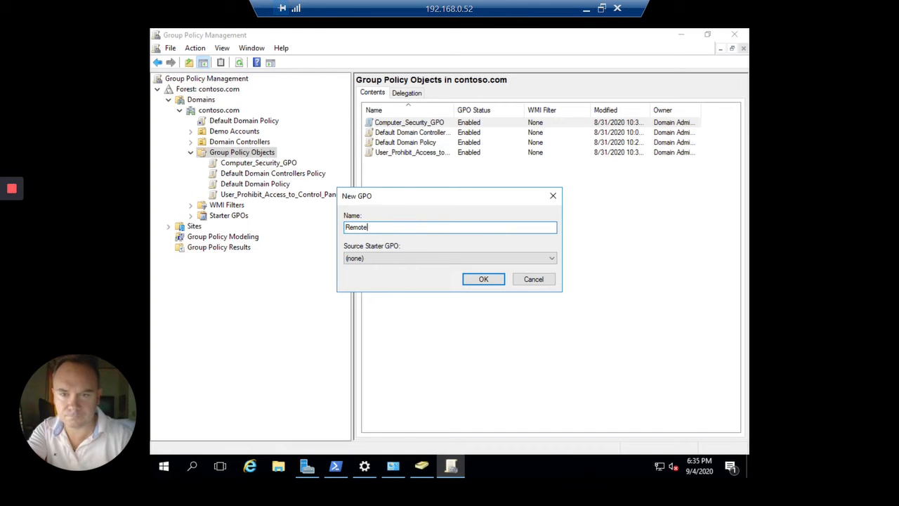
{"action": "key", "text": "BackSpace"}
{"action": "key", "text": "BackSpace"}
{"action": "key", "text": "BackSpace"}
{"action": "key", "text": "BackSpace"}
{"action": "key", "text": "BackSpace"}
{"action": "key", "text": "BackSpace"}
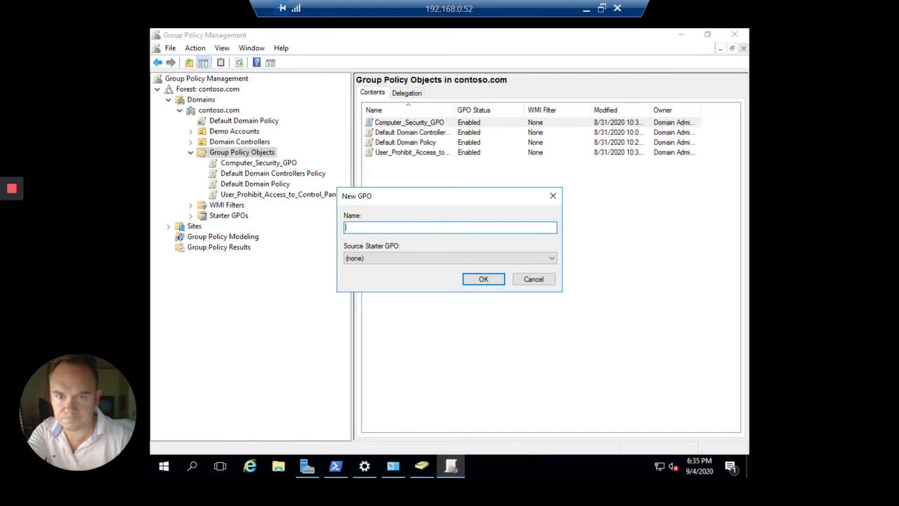
{"action": "type", "text": "Computer"}
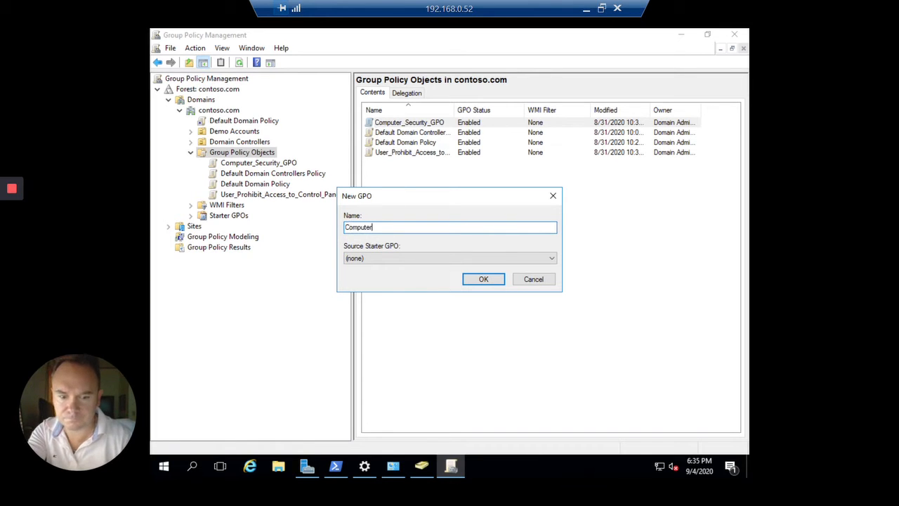
{"action": "key", "text": "BackSpace"}
{"action": "key", "text": "BackSpace"}
{"action": "key", "text": "BackSpace"}
{"action": "key", "text": "BackSpace"}
{"action": "key", "text": "BackSpace"}
{"action": "key", "text": "BackSpace"}
{"action": "key", "text": "BackSpace"}
{"action": "key", "text": "BackSpace"}
Name the new GPO Remote_Management_GPO, without a source starter GPO, and create it
{"action": "type", "text": "Remote_"}
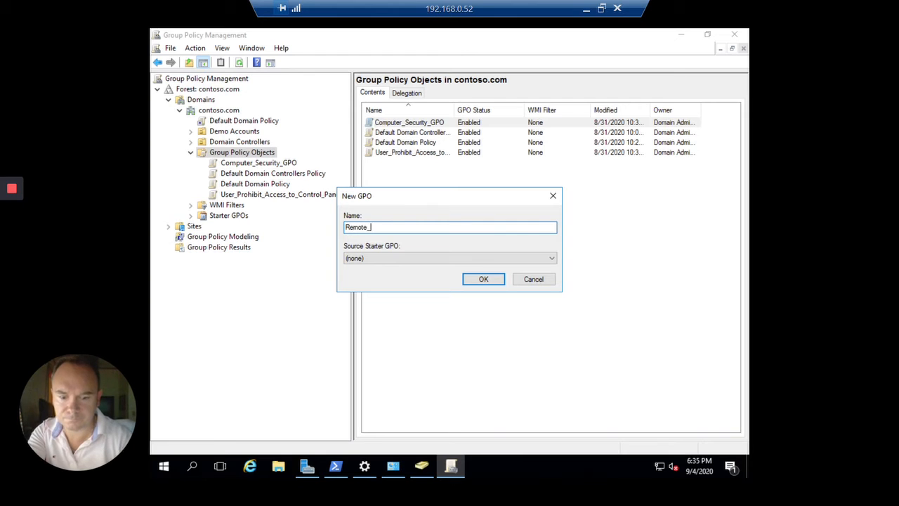
{"action": "type", "text": "Mgmt"}
{"action": "key", "text": "BackSpace"}
{"action": "key", "text": "BackSpace"}
{"action": "key", "text": "BackSpace"}
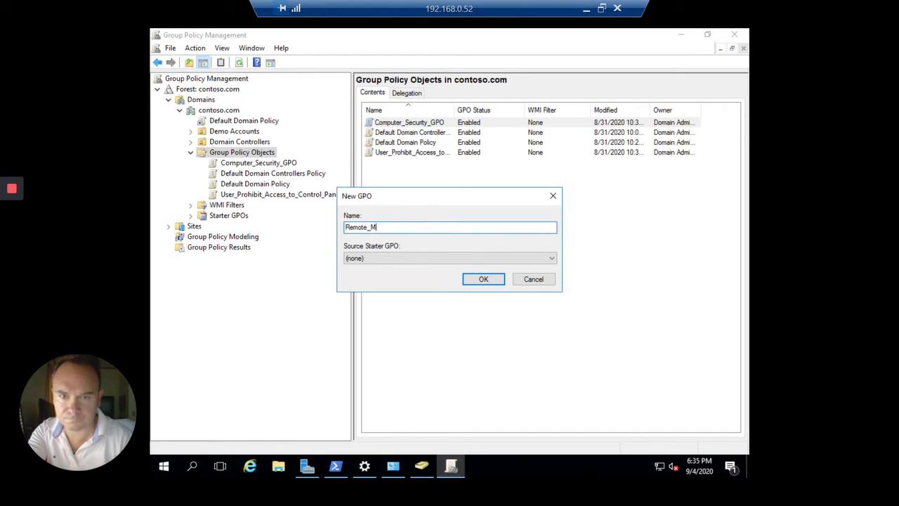
{"action": "type", "text": "anag"}
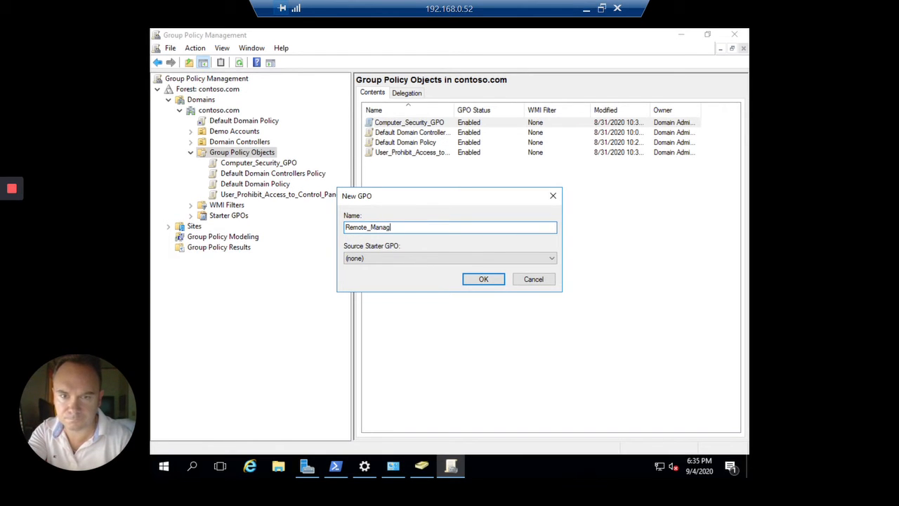
{"action": "type", "text": "ement"}
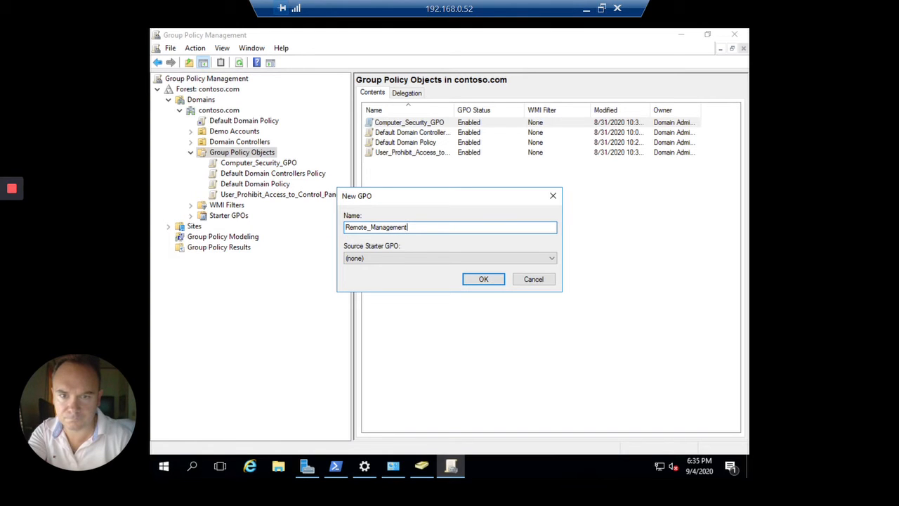
{"action": "type", "text": "_GPO"}
{"action": "key", "text": "Return"}
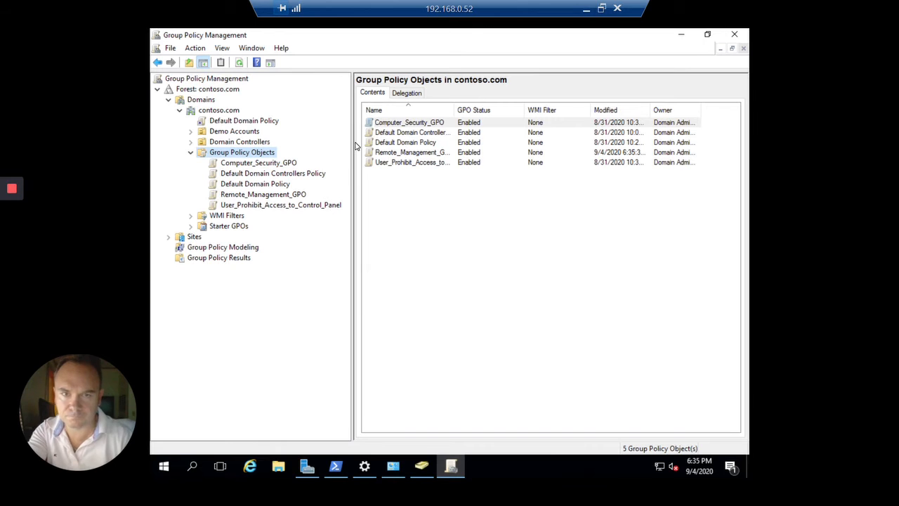
Select Remote_Management_GPO and open it for editing in the Group Policy Management Editor
{"action": "left_click", "coordinate": [438, 151]}
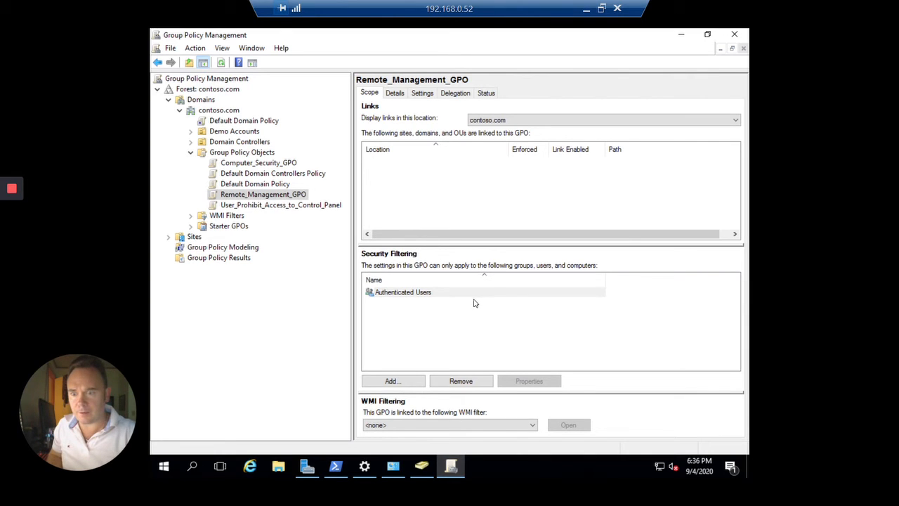
{"action": "right_click", "coordinate": [291, 196]}
{"action": "left_click", "coordinate": [318, 203]}
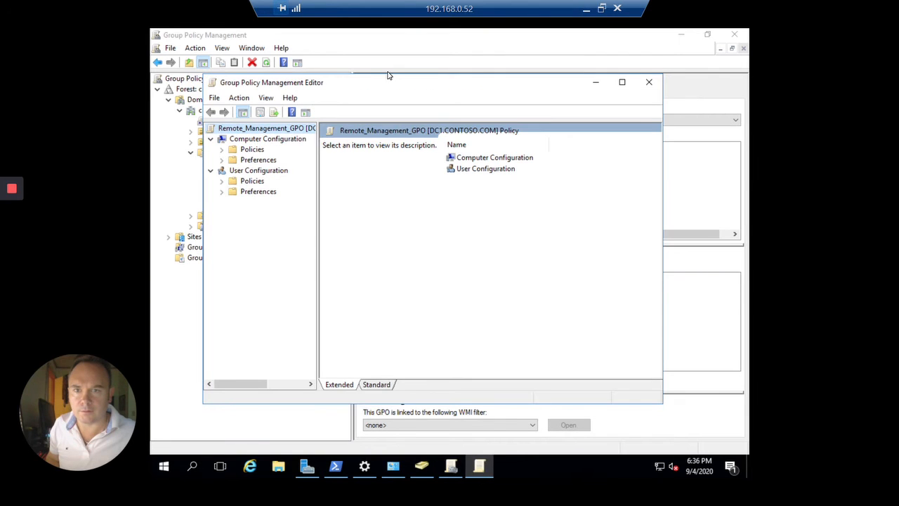
Browse to Computer Configuration > Policies > Administrative Templates > Windows Components > Windows Remote Management (WinRM) > WinRM Service
{"action": "double_click", "coordinate": [473, 163]}
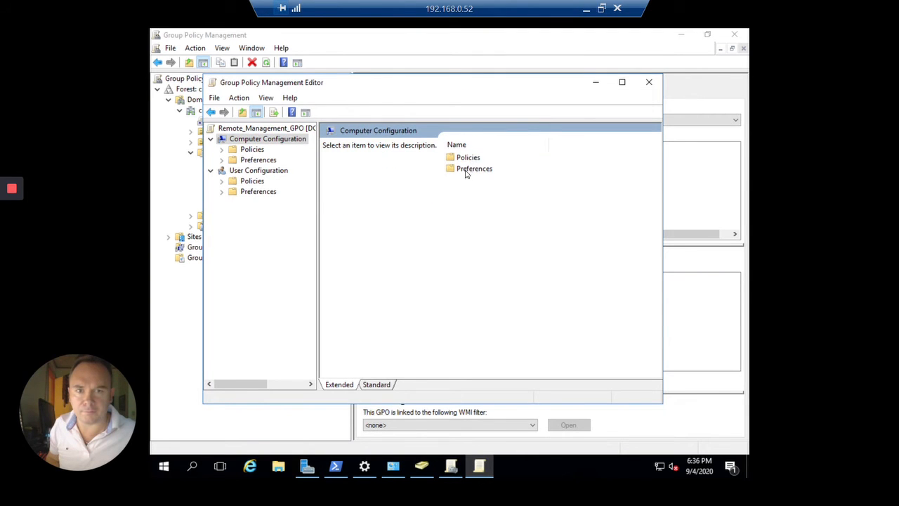
{"action": "double_click", "coordinate": [469, 160]}
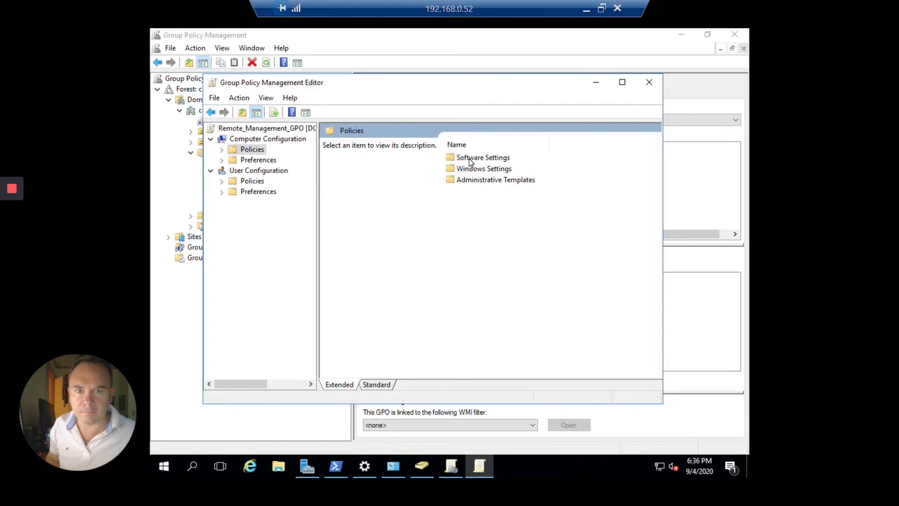
{"action": "left_click", "coordinate": [483, 184]}
{"action": "double_click", "coordinate": [483, 184]}
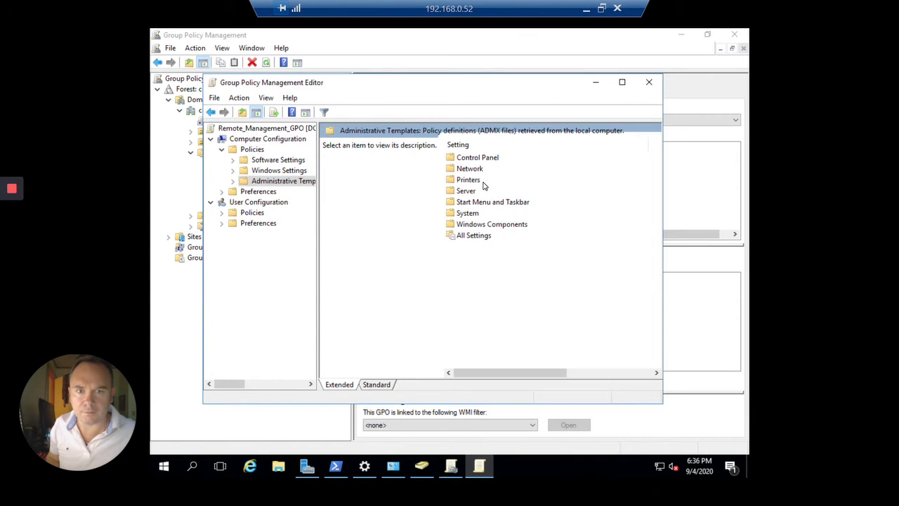
{"action": "double_click", "coordinate": [489, 226]}
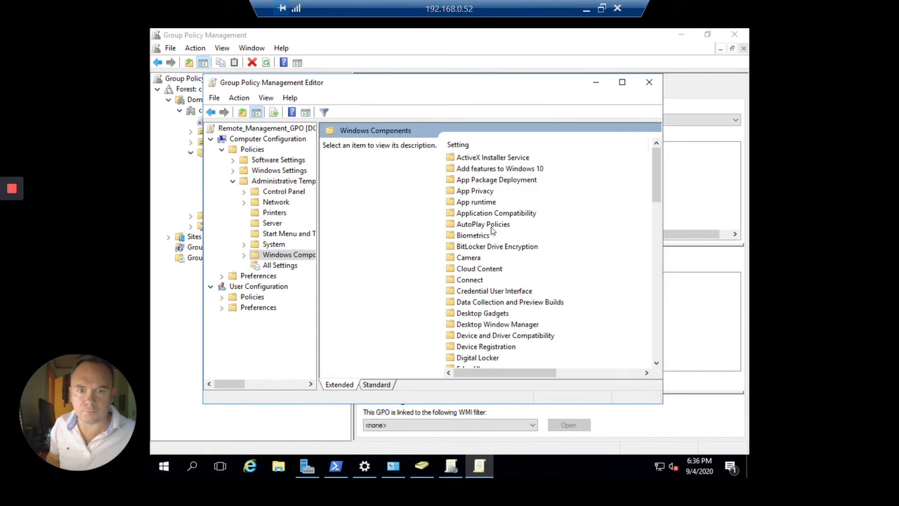
{"action": "scroll", "coordinate": [506, 253], "scroll_direction": "down", "scroll_amount": 10}
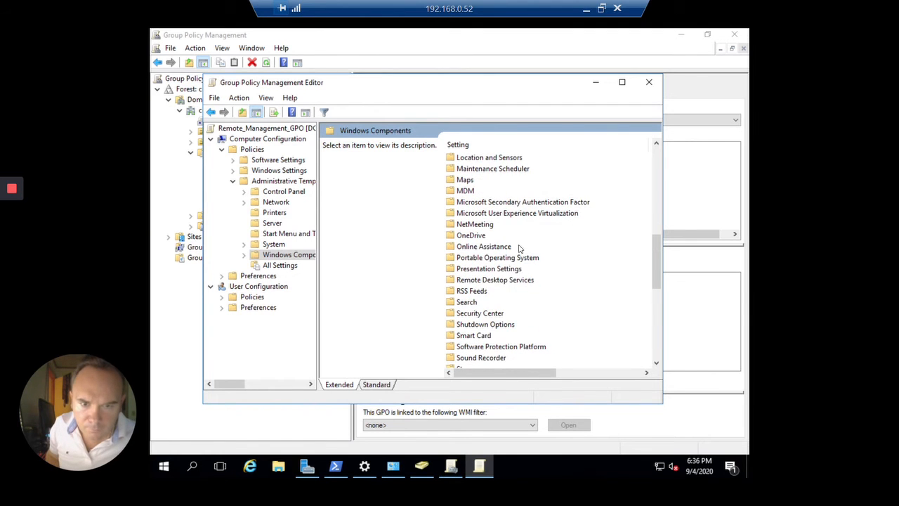
{"action": "scroll", "coordinate": [520, 253], "scroll_direction": "down", "scroll_amount": 8}
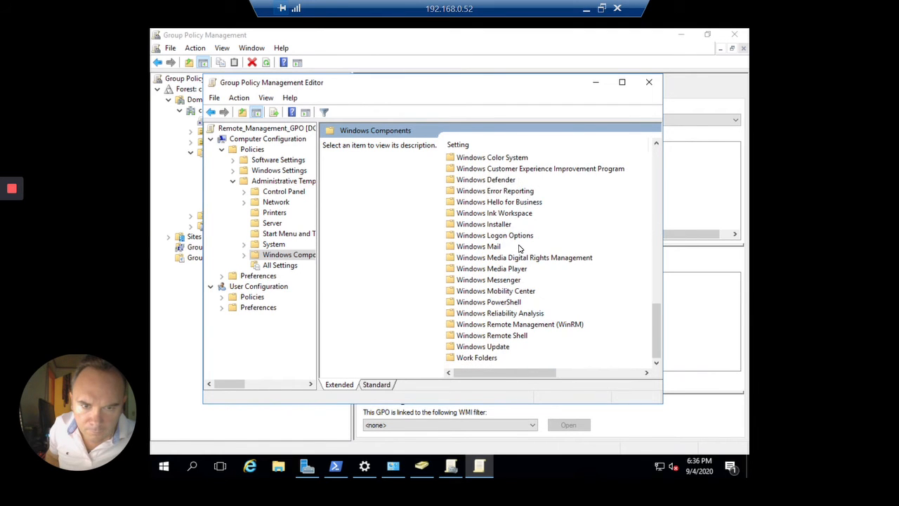
{"action": "left_click", "coordinate": [534, 326]}
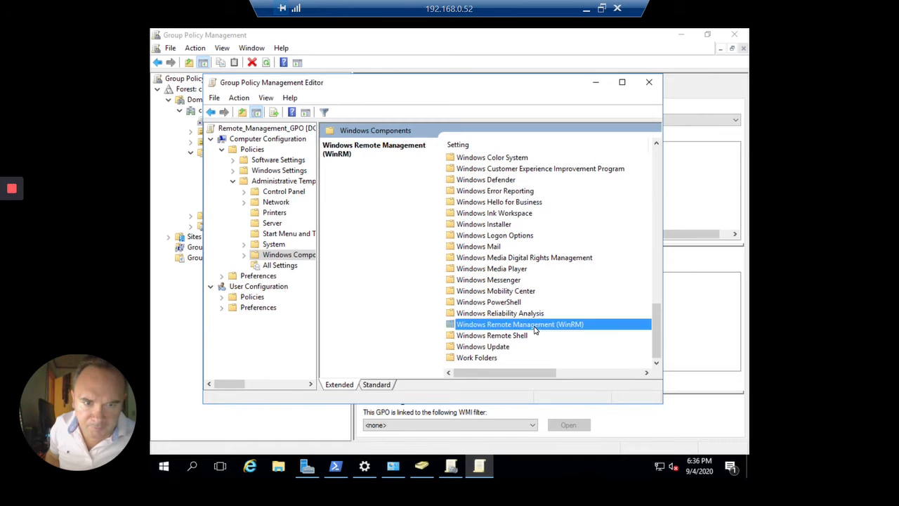
{"action": "double_click", "coordinate": [534, 326]}
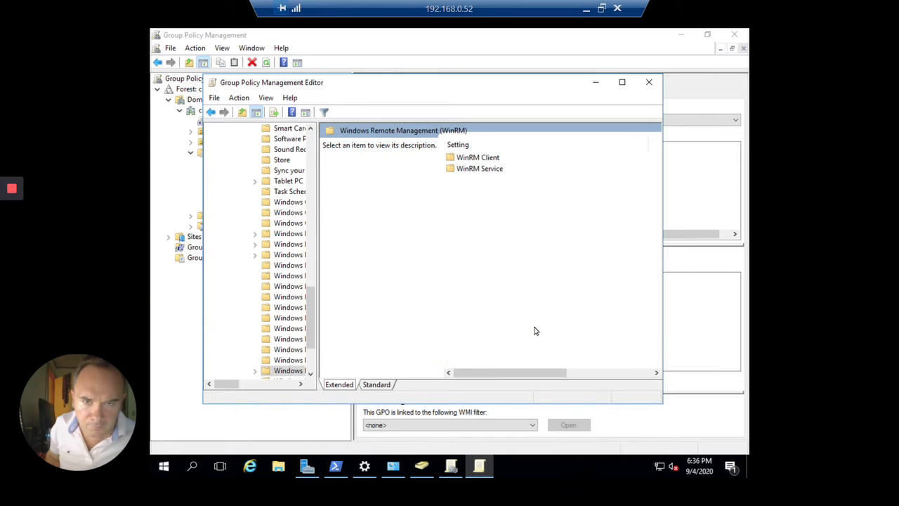
{"action": "double_click", "coordinate": [485, 169]}
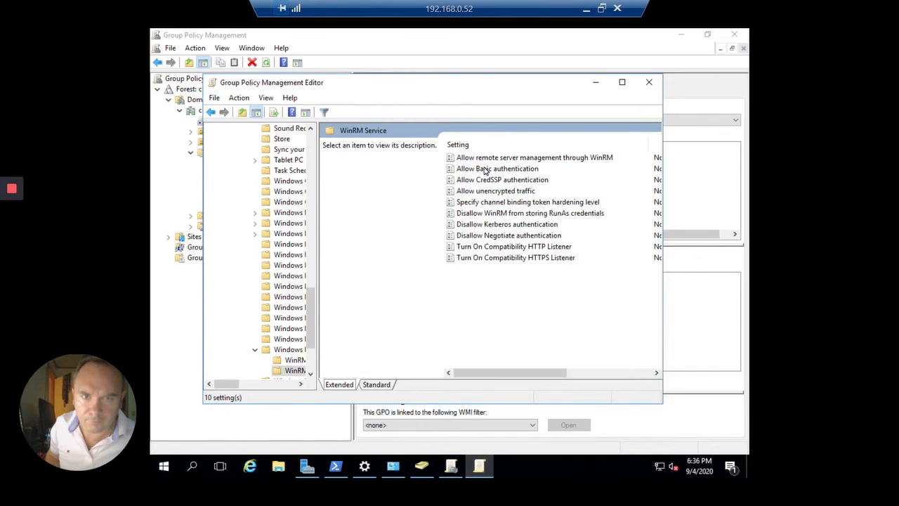
Enable the Allow remote server management through WinRM policy with the IPv4 filter set to *, and save it
{"action": "double_click", "coordinate": [520, 158]}
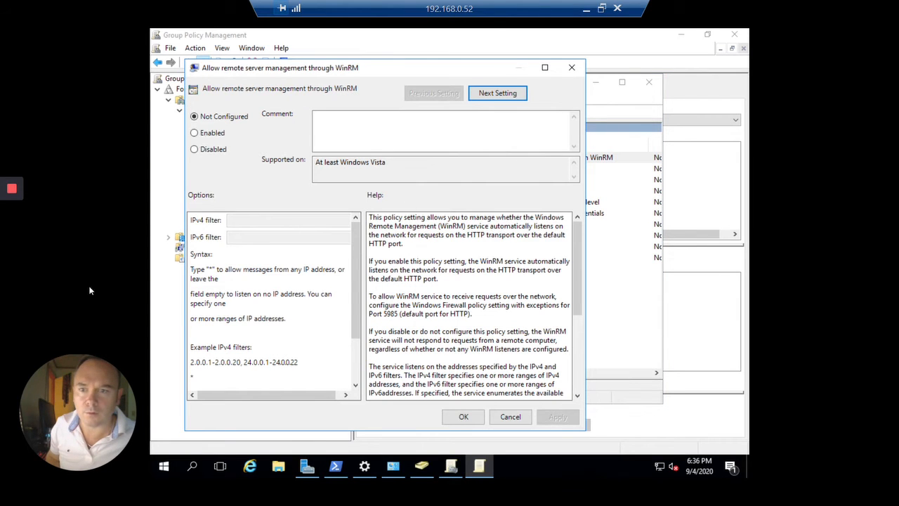
{"action": "left_click", "coordinate": [214, 138]}
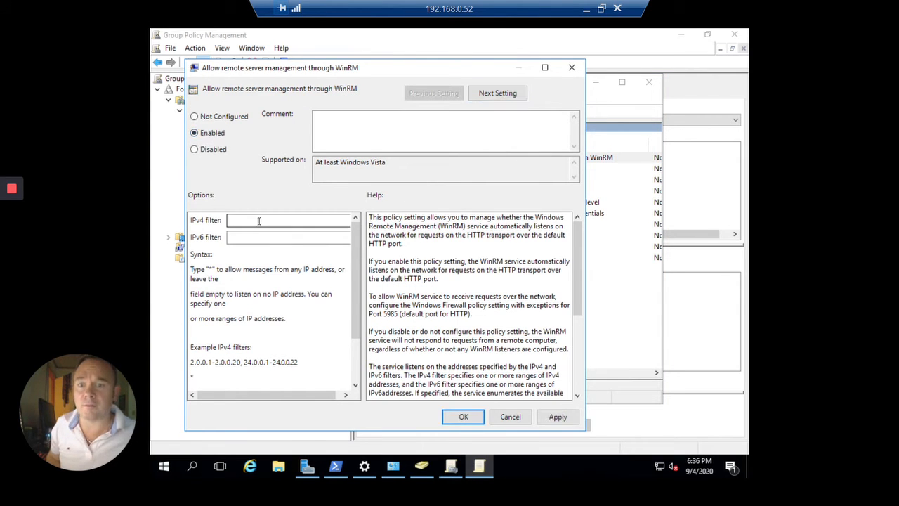
{"action": "left_click", "coordinate": [255, 220]}
{"action": "type", "text": "*"}
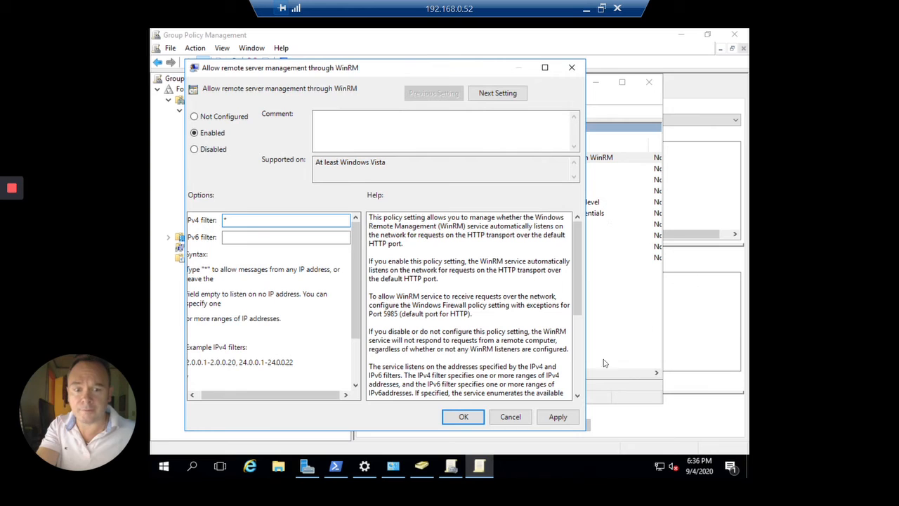
{"action": "left_click", "coordinate": [575, 418]}
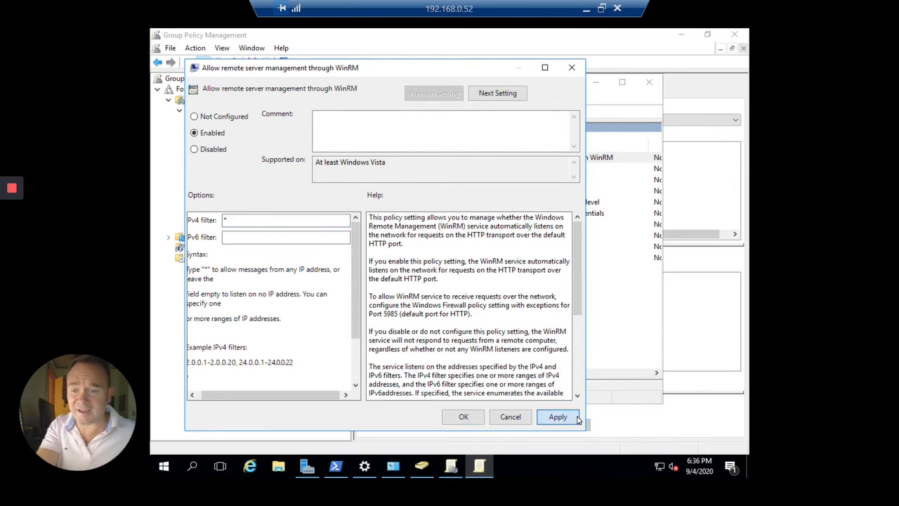
{"action": "left_click", "coordinate": [475, 417]}
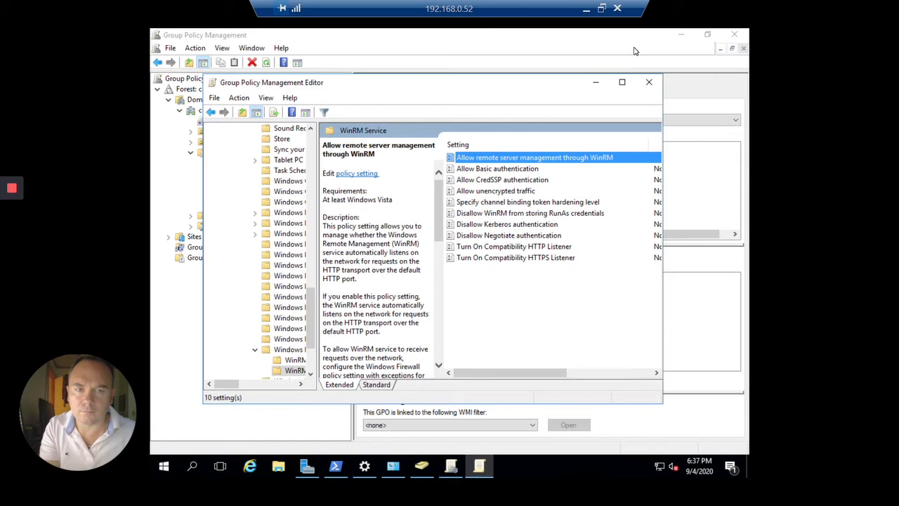
Maximize the Group Policy Management Editor and widen its console tree so the folder names are readable
{"action": "left_click", "coordinate": [622, 82]}
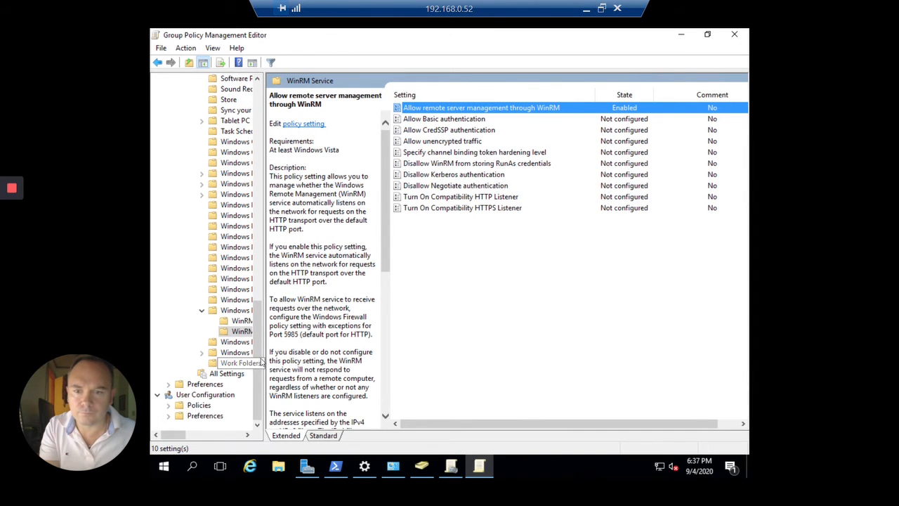
{"action": "left_click_drag", "start_coordinate": [323, 344], "coordinate": [336, 344]}
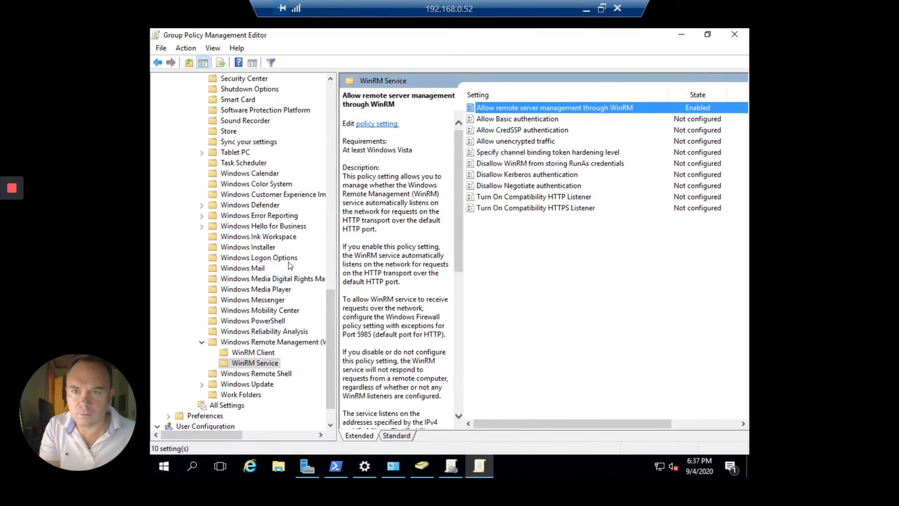
Look through the firewall policies in Administrative Templates > Network > Network Connections > Windows Firewall > Domain Profile
{"action": "scroll", "coordinate": [288, 259], "scroll_direction": "up", "scroll_amount": 4}
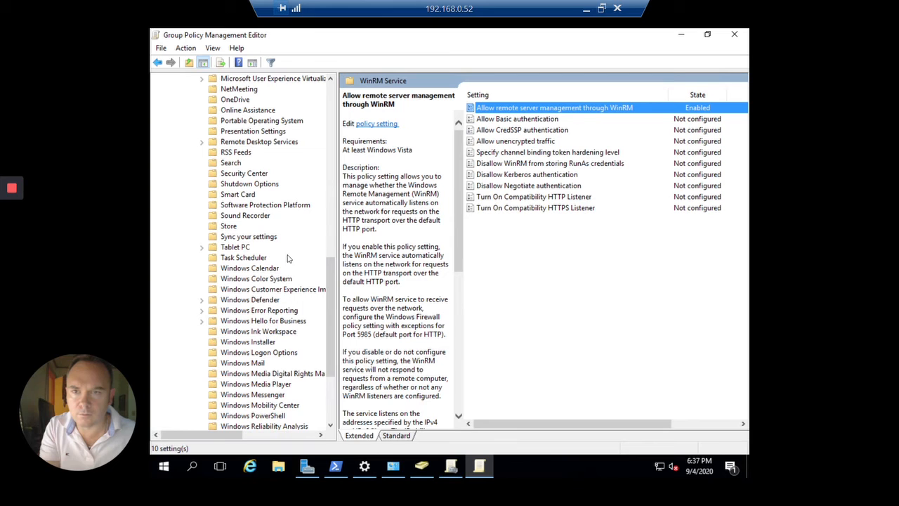
{"action": "scroll", "coordinate": [288, 258], "scroll_direction": "up", "scroll_amount": 5}
{"action": "scroll", "coordinate": [288, 258], "scroll_direction": "up", "scroll_amount": 11}
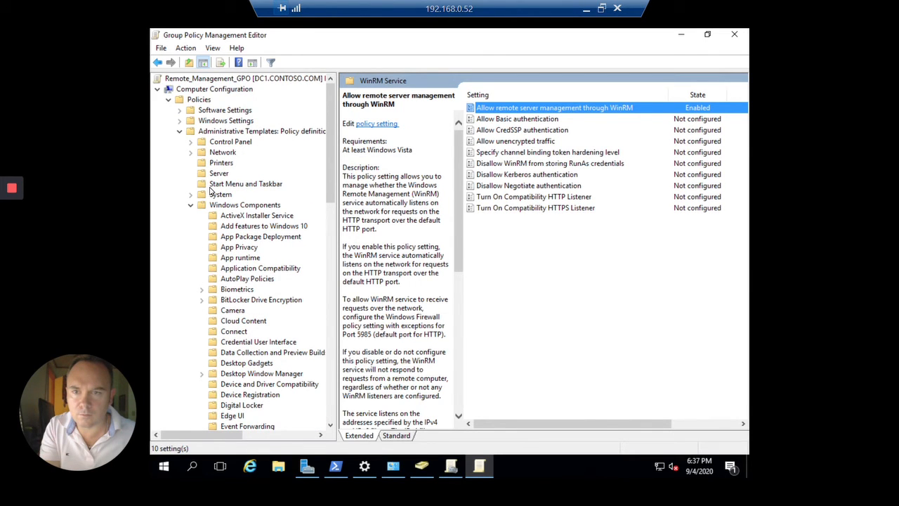
{"action": "double_click", "coordinate": [225, 154]}
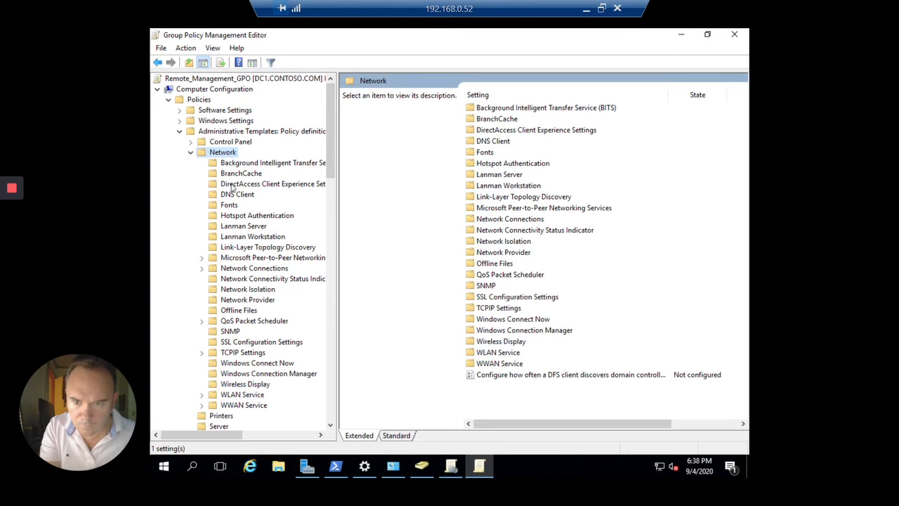
{"action": "double_click", "coordinate": [271, 273]}
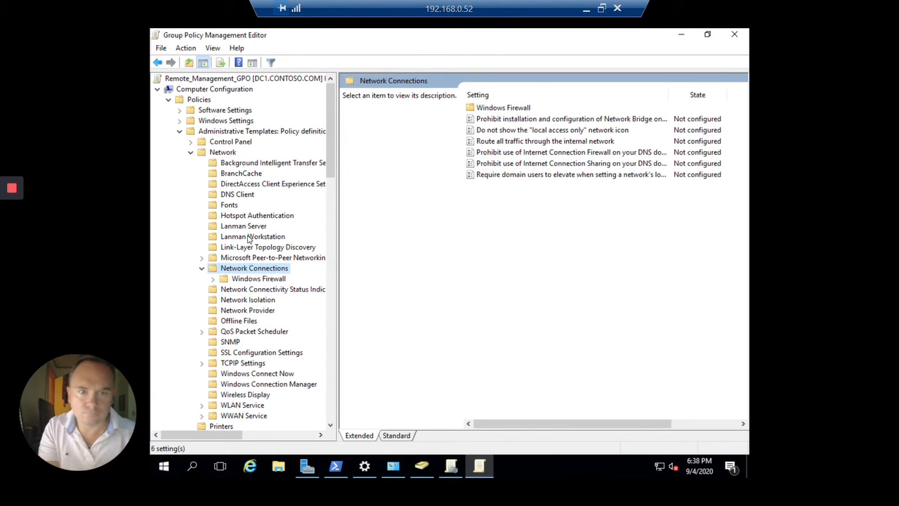
{"action": "double_click", "coordinate": [523, 108]}
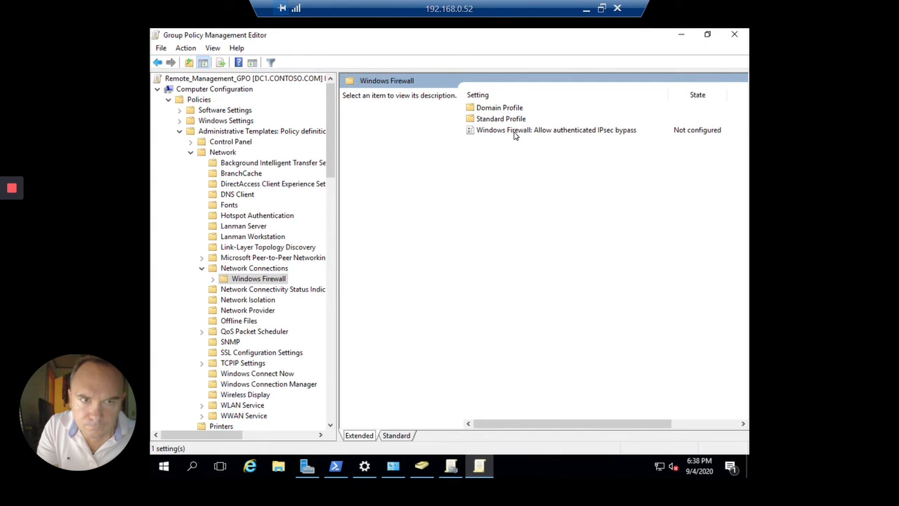
{"action": "double_click", "coordinate": [512, 110]}
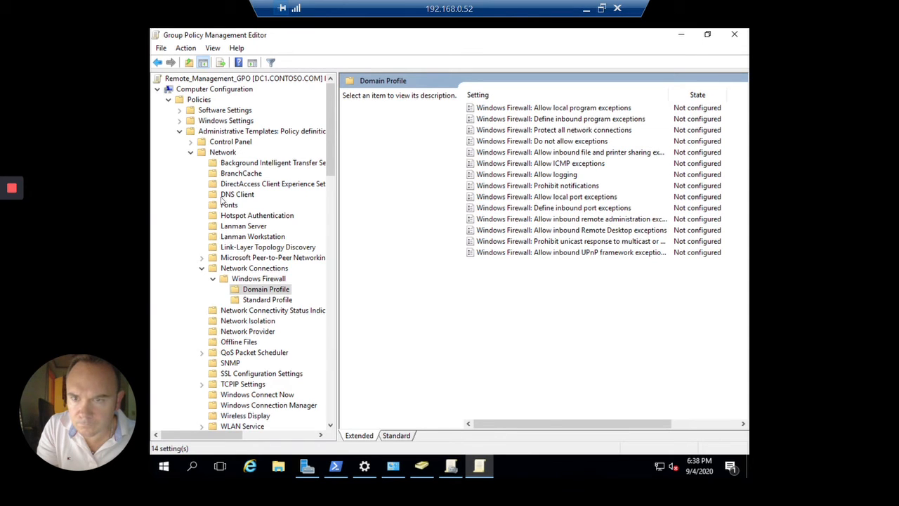
{"action": "left_click", "coordinate": [189, 141]}
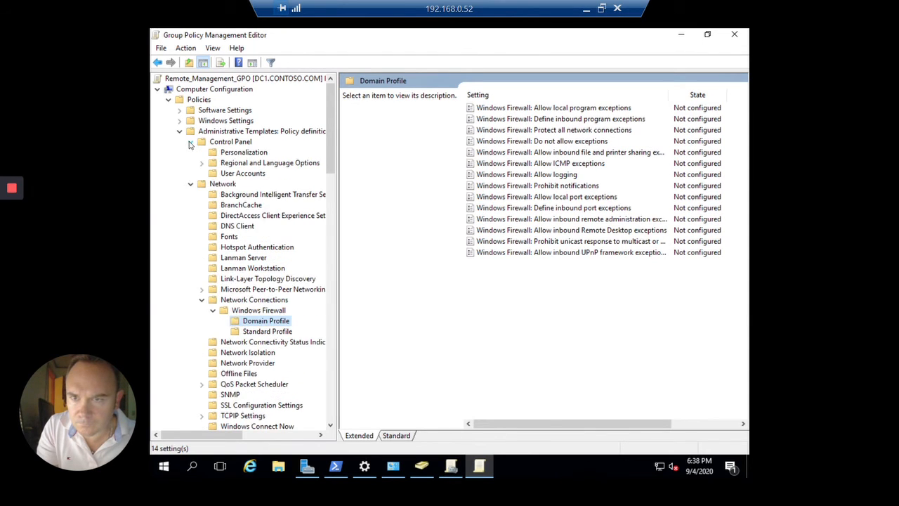
Browse to Inbound Rules in Computer Configuration > Policies > Windows Settings > Security Settings > Windows Firewall with Advanced Security
{"action": "left_click", "coordinate": [223, 122]}
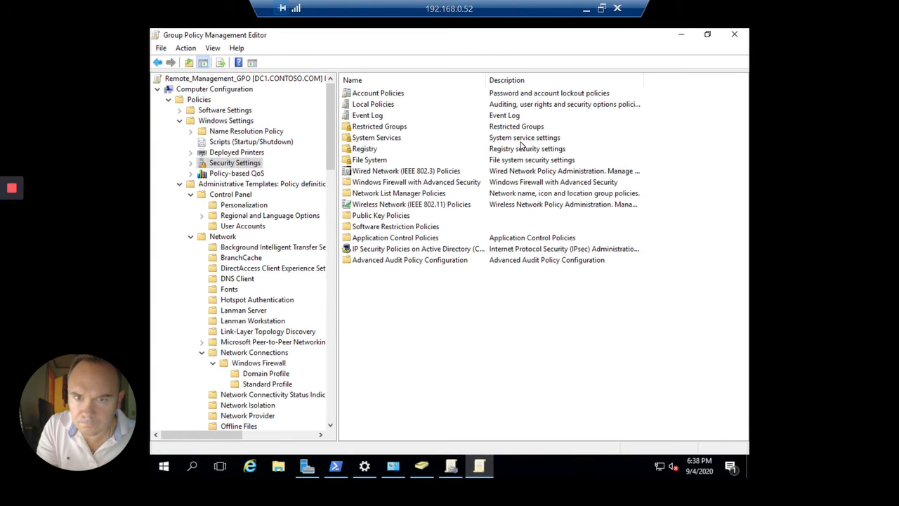
{"action": "double_click", "coordinate": [414, 182]}
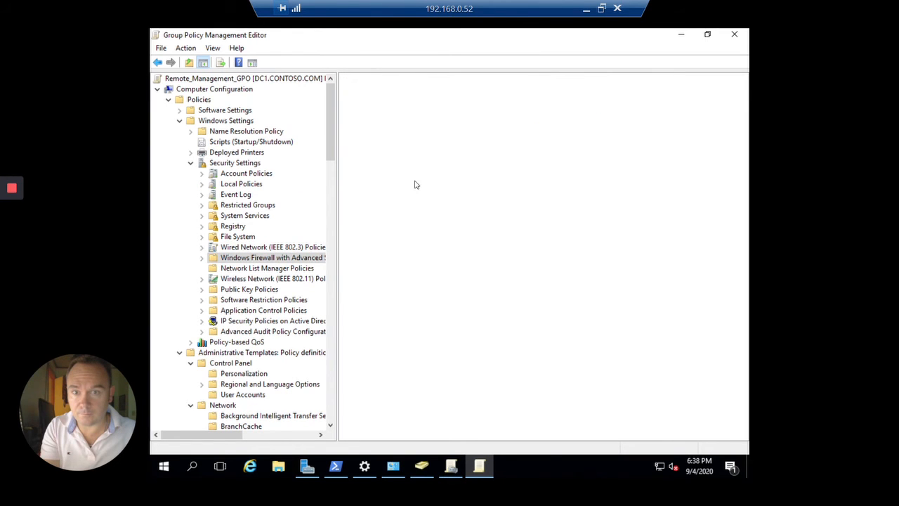
{"action": "right_click", "coordinate": [205, 259]}
{"action": "left_click", "coordinate": [201, 258]}
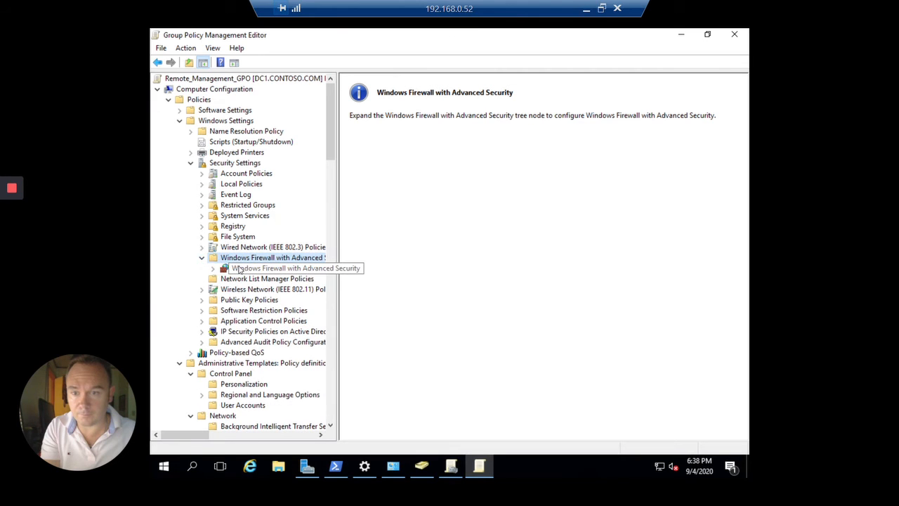
{"action": "double_click", "coordinate": [277, 268]}
{"action": "left_click", "coordinate": [263, 279]}
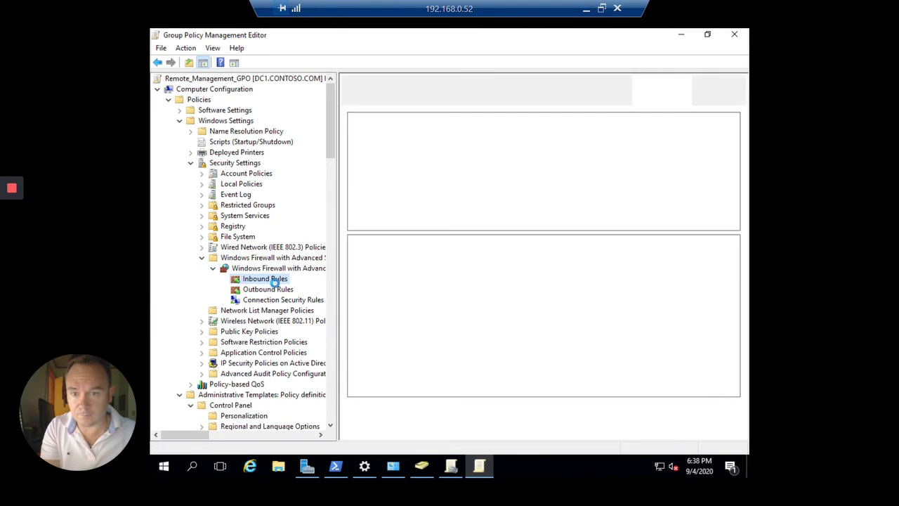
Start a new inbound rule and set its type to the predefined Windows Remote Management
{"action": "right_click", "coordinate": [275, 282]}
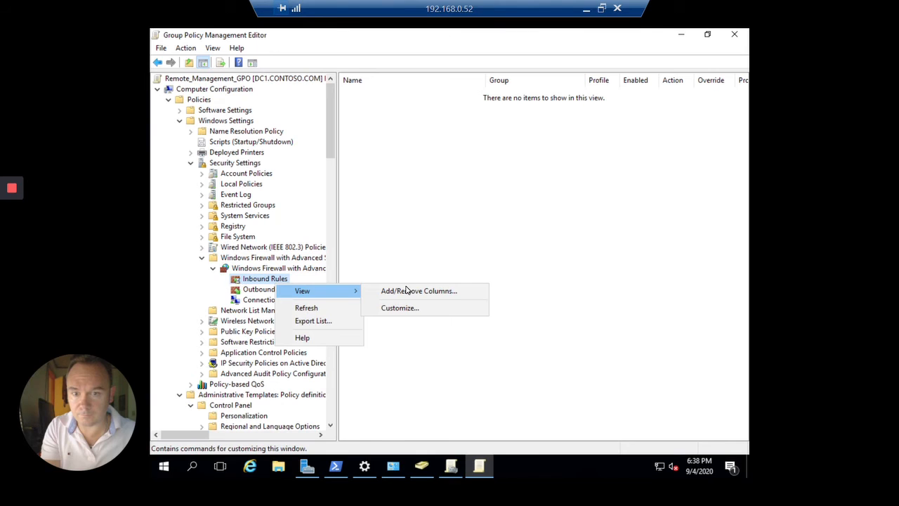
{"action": "right_click", "coordinate": [620, 151]}
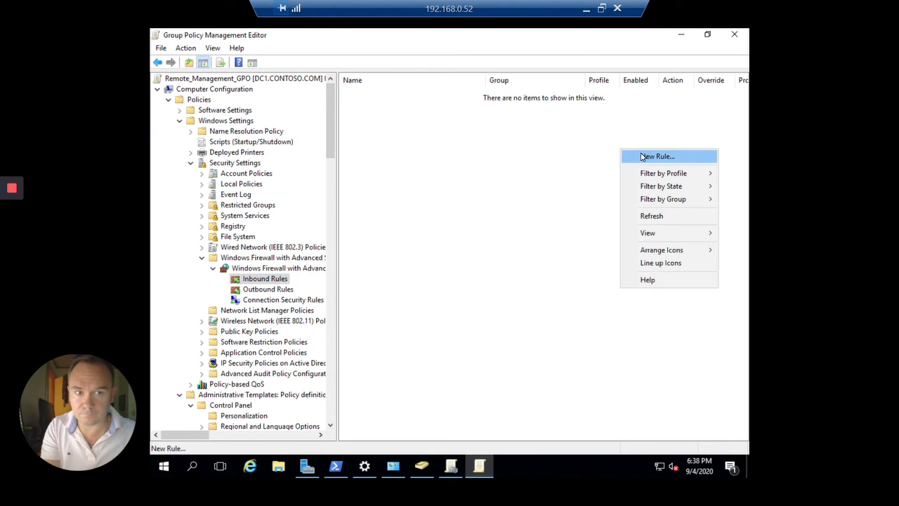
{"action": "left_click", "coordinate": [639, 157]}
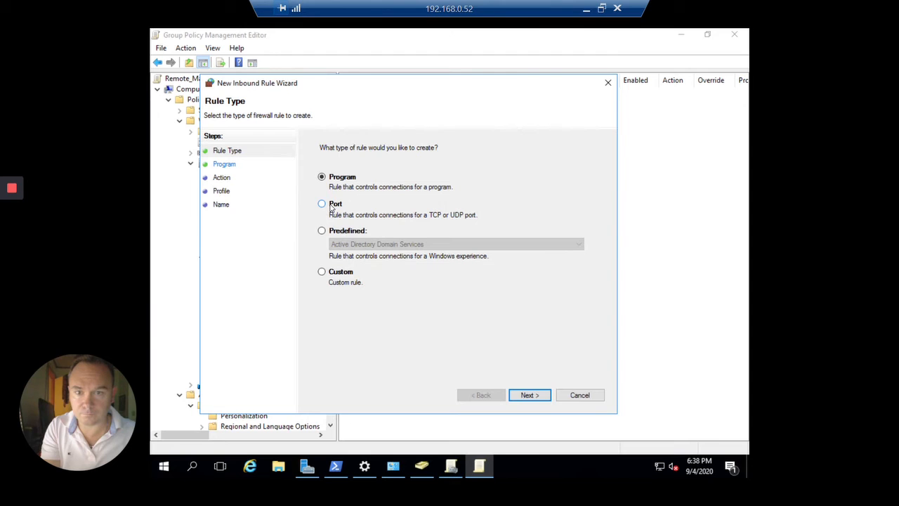
{"action": "left_click", "coordinate": [357, 243]}
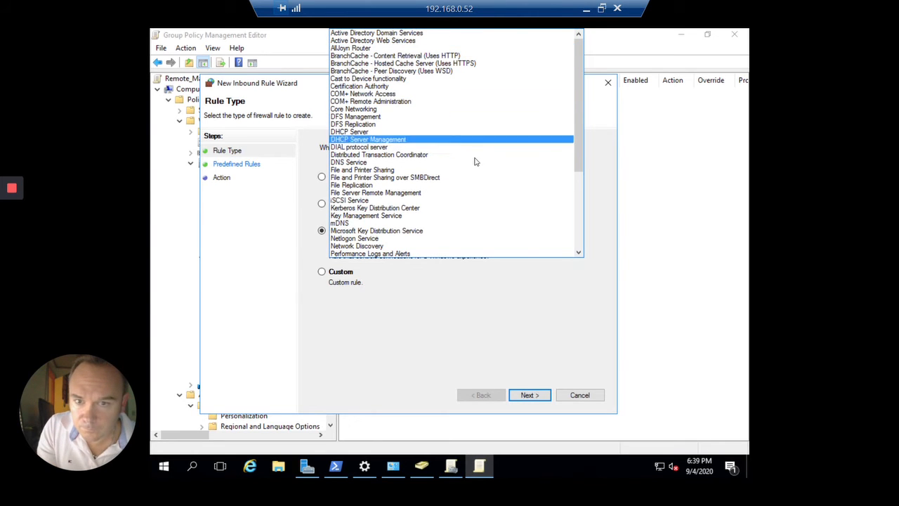
{"action": "scroll", "coordinate": [471, 162], "scroll_direction": "down", "scroll_amount": 3}
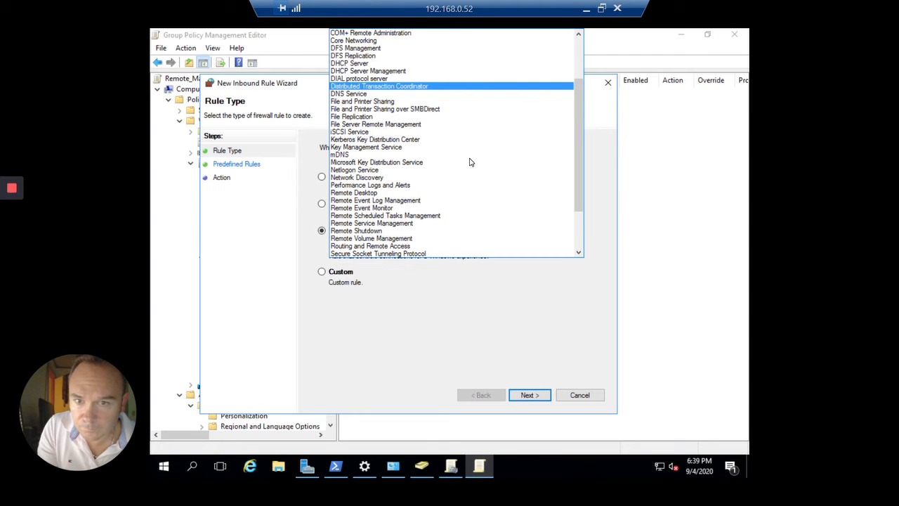
{"action": "scroll", "coordinate": [470, 162], "scroll_direction": "down", "scroll_amount": 3}
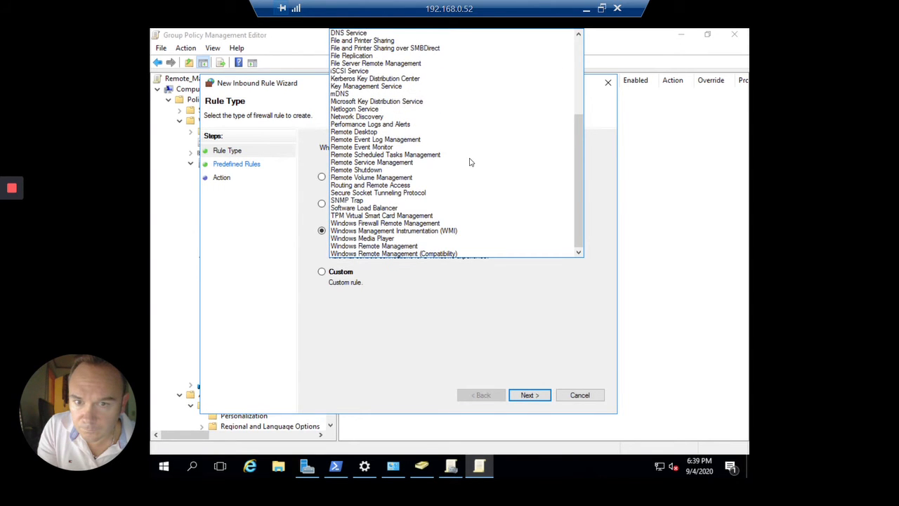
{"action": "left_click", "coordinate": [408, 247]}
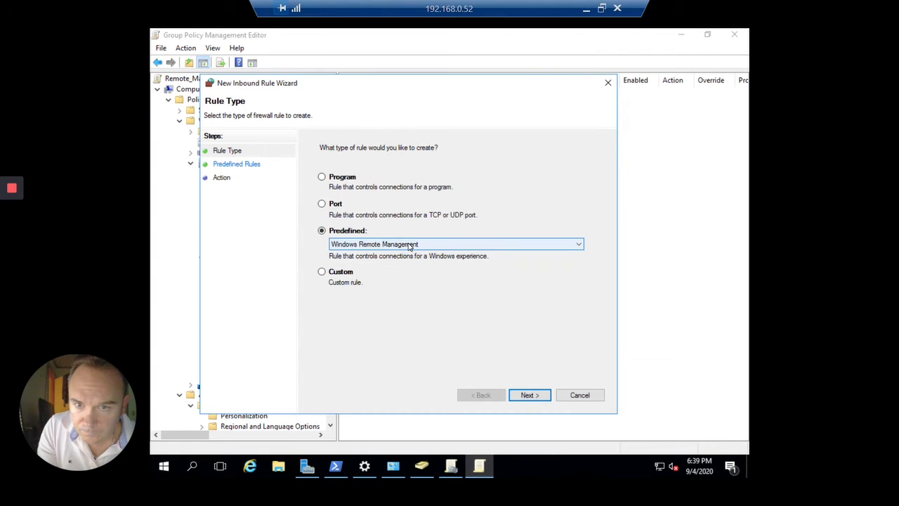
Keep the wizard's predefined rules and default action, and finish creating the Windows Remote Management inbound rules
{"action": "left_click", "coordinate": [545, 394]}
{"action": "left_click", "coordinate": [544, 395]}
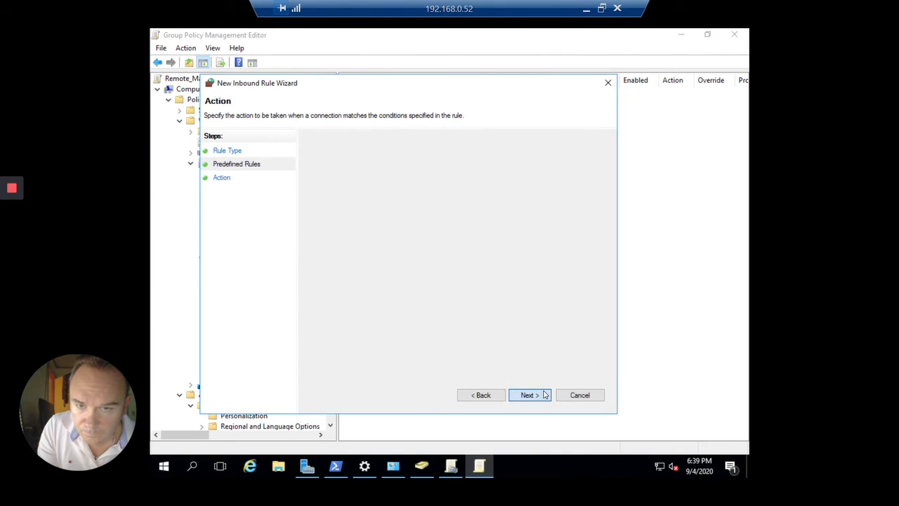
{"action": "left_click", "coordinate": [530, 395]}
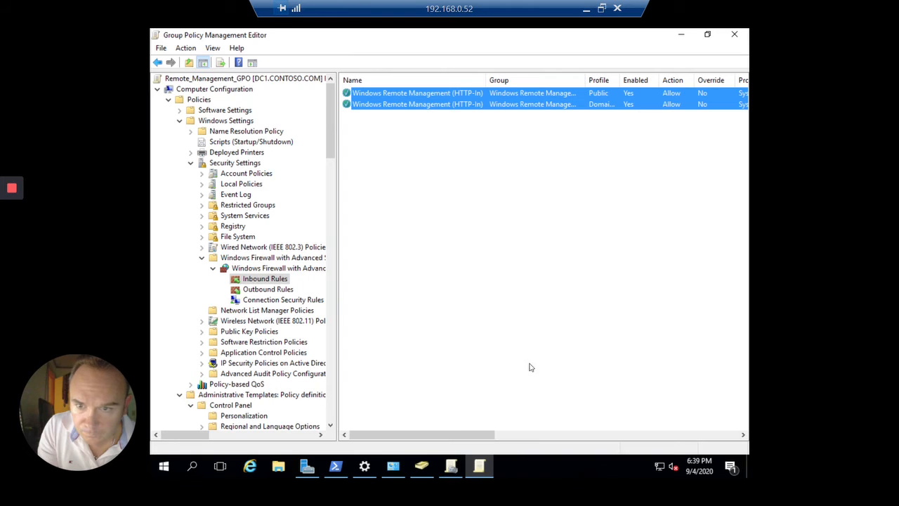
{"action": "left_click", "coordinate": [495, 305]}
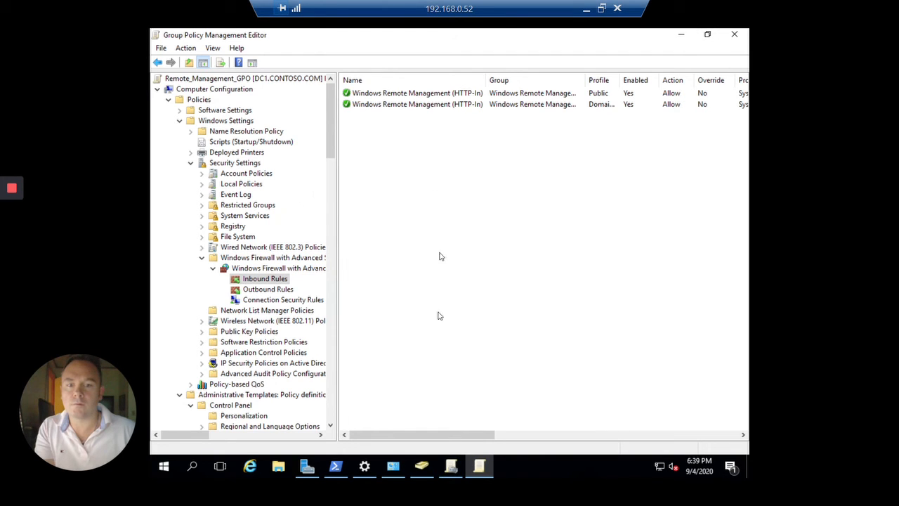
Switch back to Group Policy Management and link the existing Remote_Management_GPO to the contoso.com domain
{"action": "left_click", "coordinate": [450, 466]}
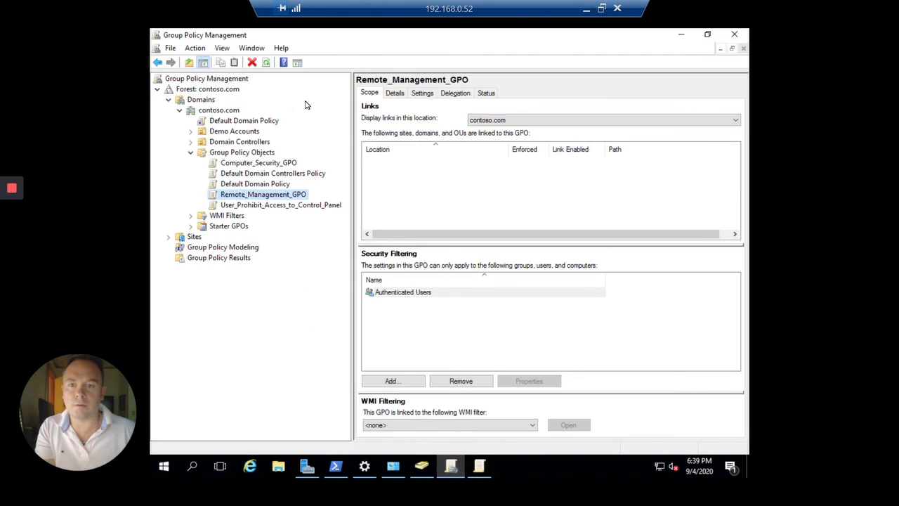
{"action": "left_click", "coordinate": [192, 132]}
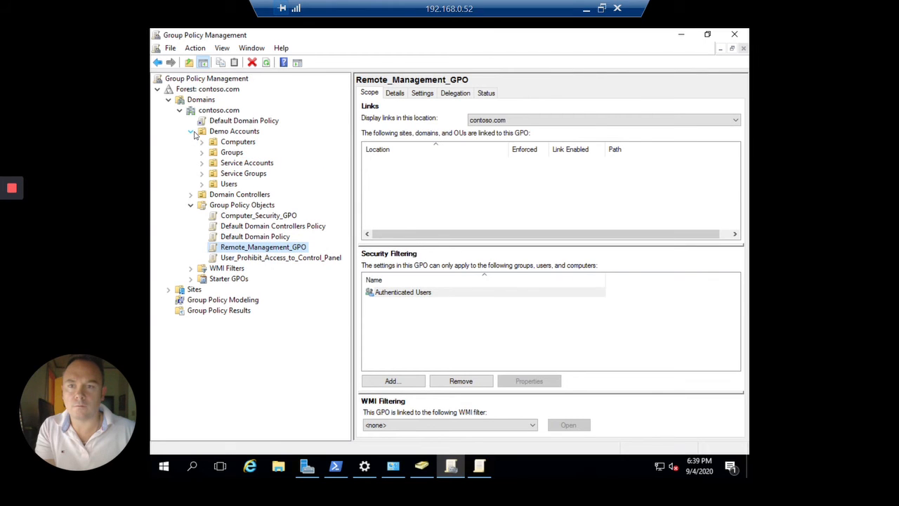
{"action": "left_click", "coordinate": [219, 110]}
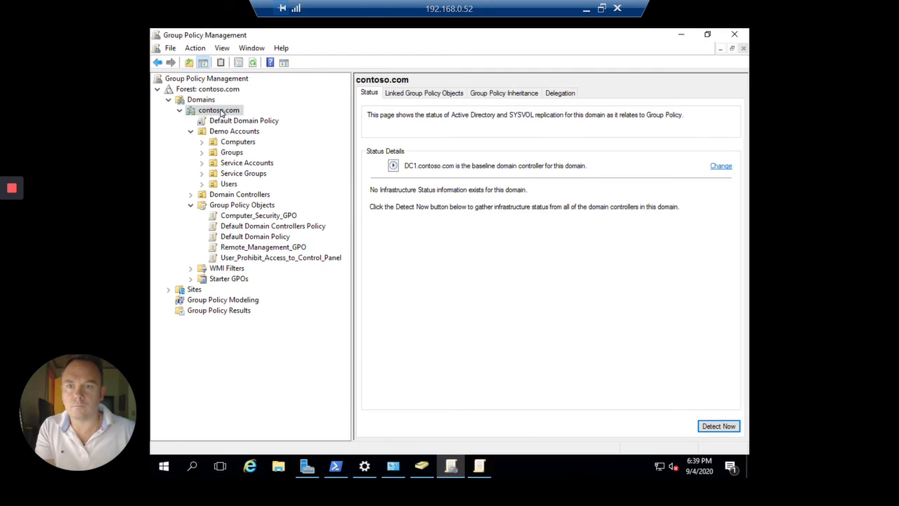
{"action": "right_click", "coordinate": [220, 112]}
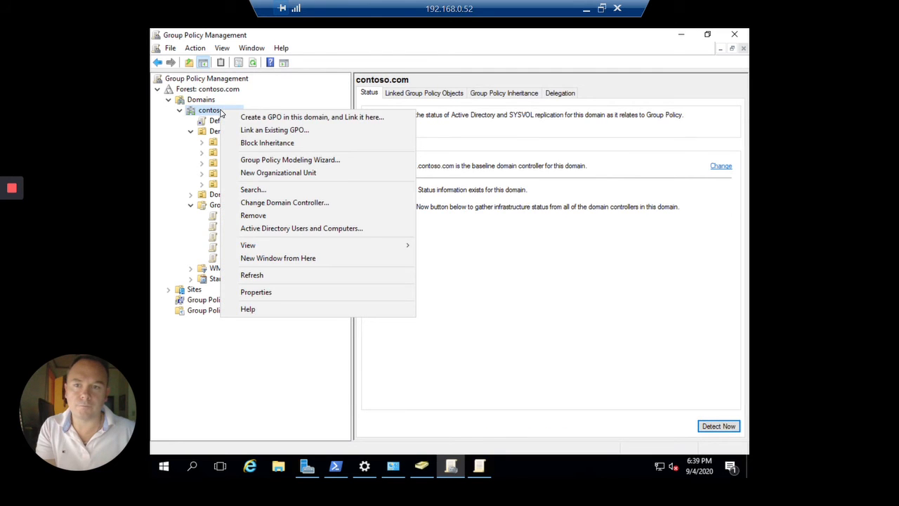
{"action": "left_click", "coordinate": [293, 130]}
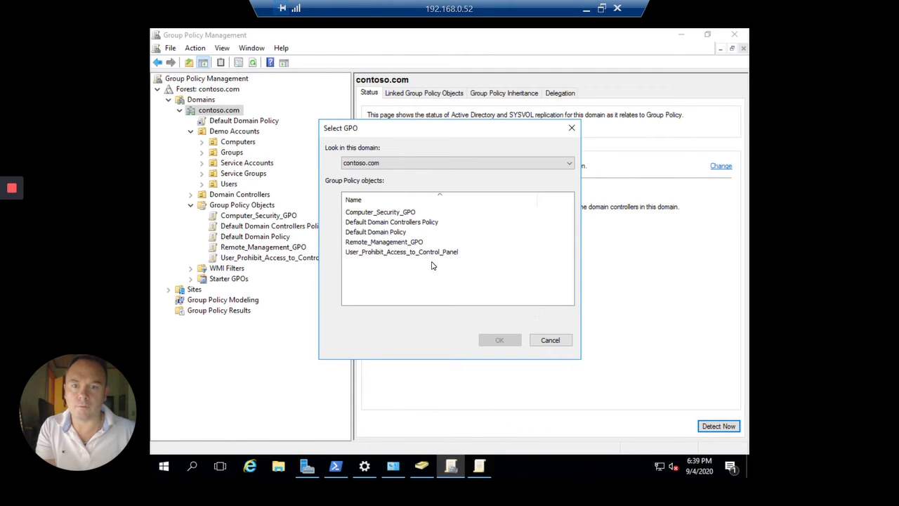
{"action": "left_click", "coordinate": [417, 242]}
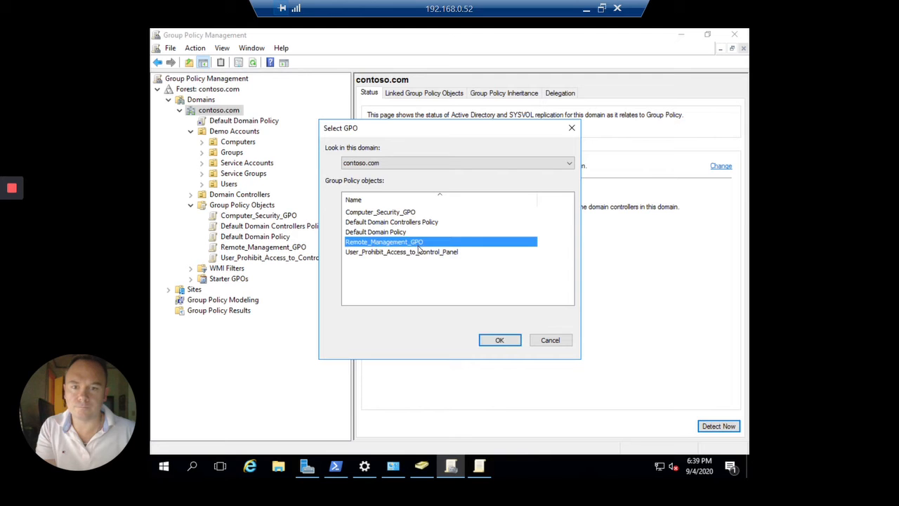
{"action": "left_click", "coordinate": [499, 339]}
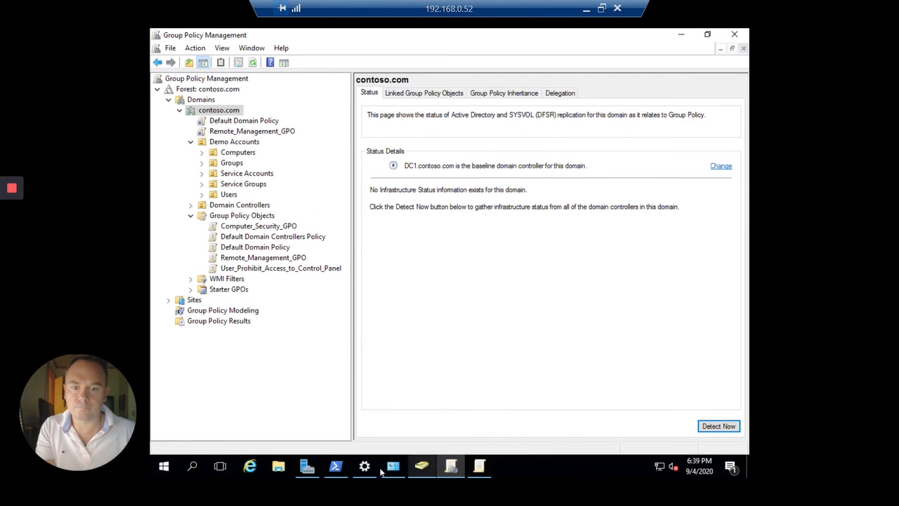
Switch to PowerShell and force a Group Policy refresh with gpupdate /force
{"action": "left_click", "coordinate": [349, 476]}
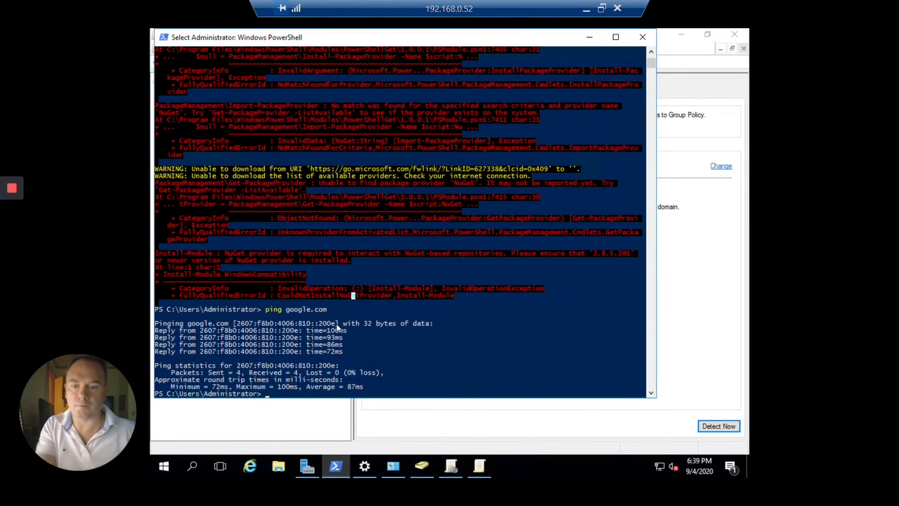
{"action": "type", "text": "gpudat"}
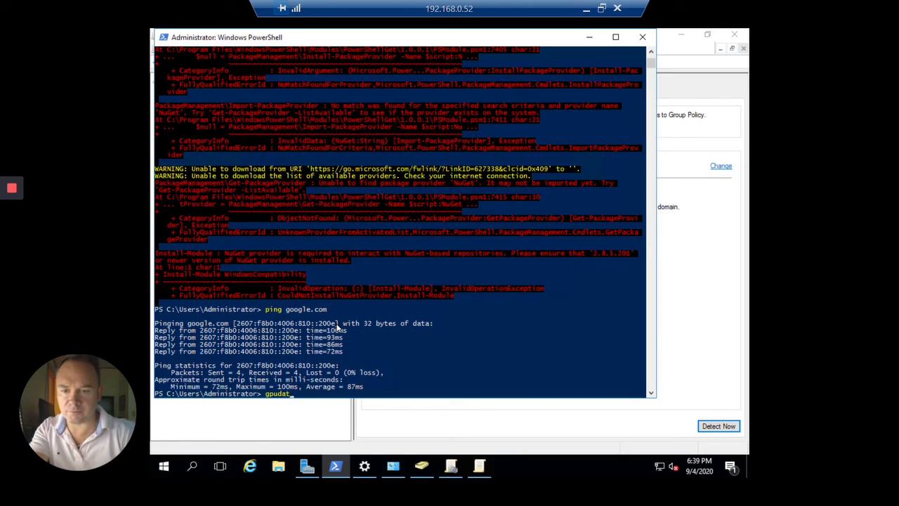
{"action": "type", "text": "e /f"}
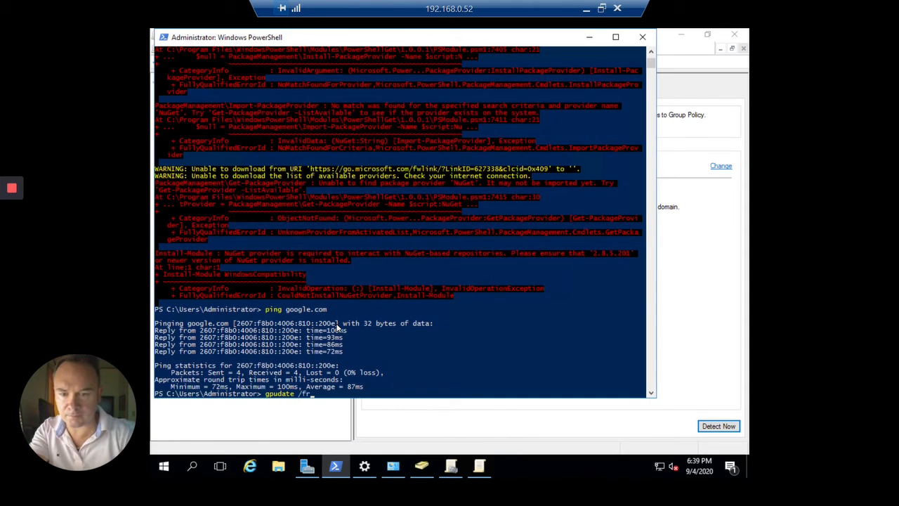
{"action": "type", "text": "orce"}
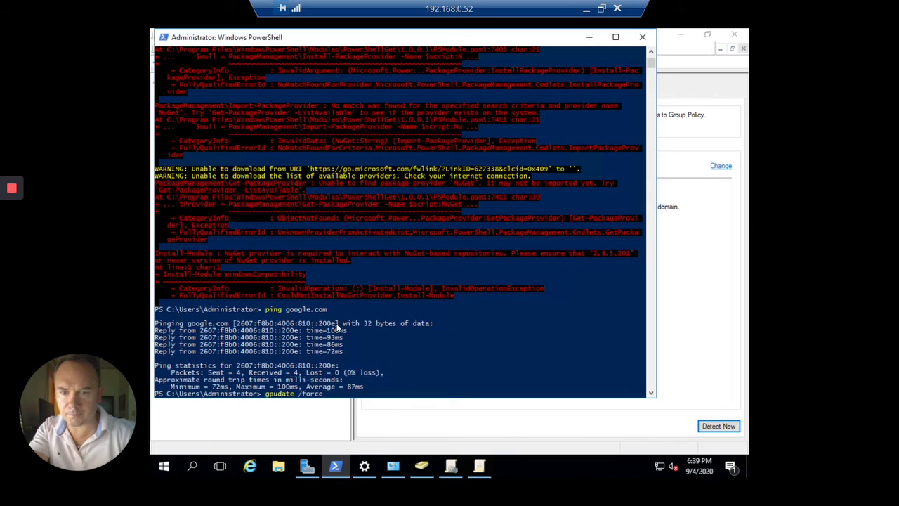
{"action": "key", "text": "Return"}
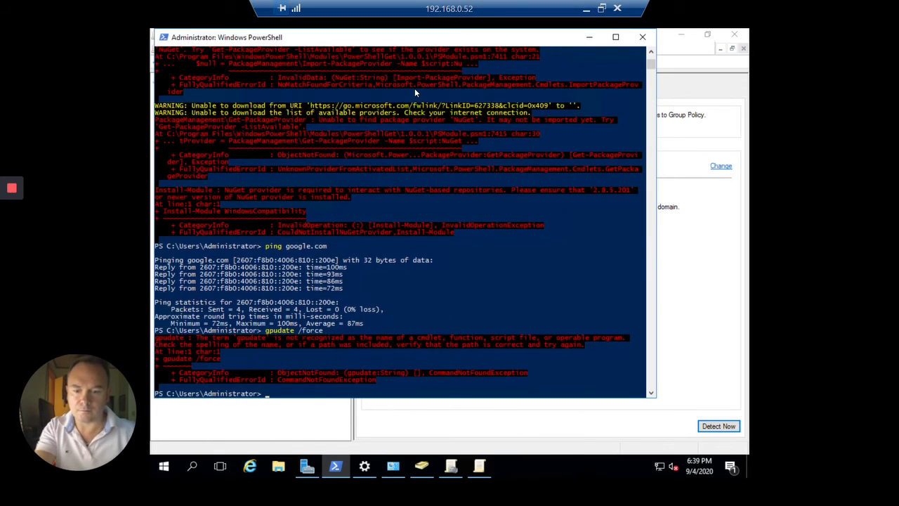
{"action": "type", "text": "gpupdate"}
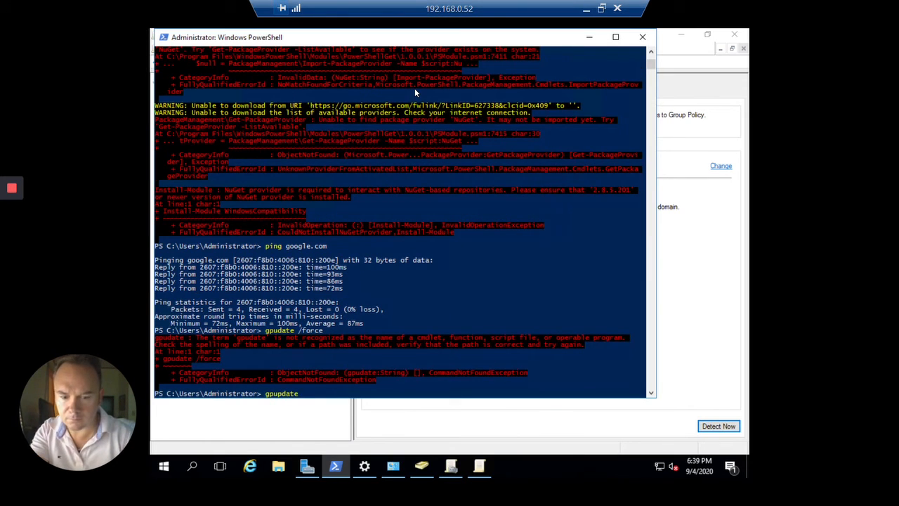
{"action": "type", "text": " /force"}
{"action": "key", "text": "Return"}
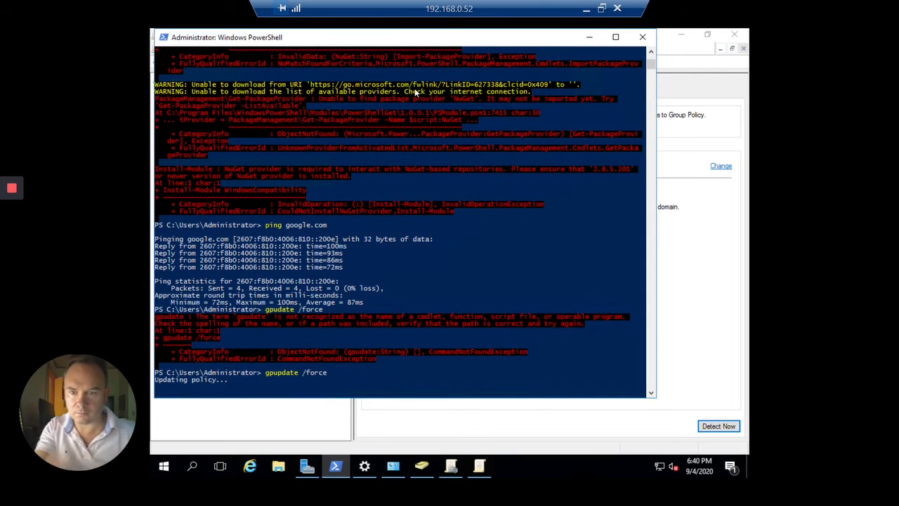
Minimize the PowerShell and Group Policy windows and refresh DC1's Local Server properties in Server Manager
{"action": "left_click", "coordinate": [588, 37]}
{"action": "left_click", "coordinate": [680, 34]}
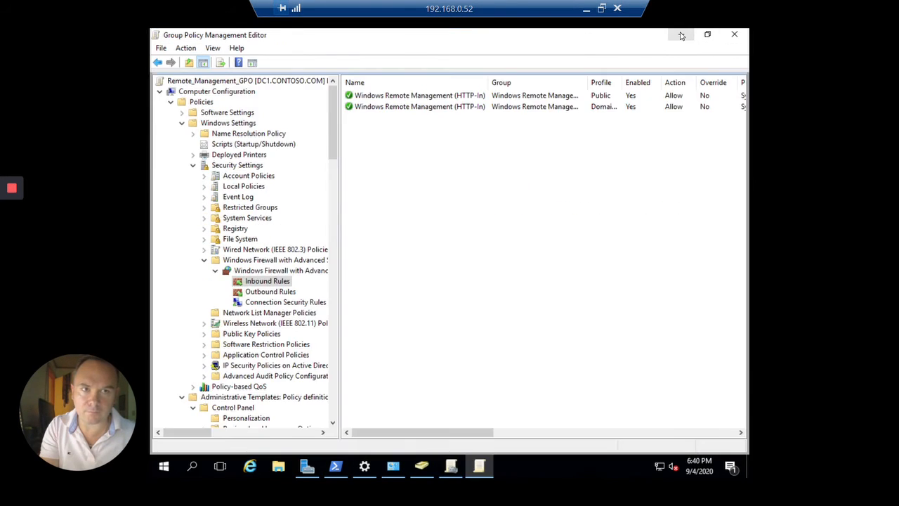
{"action": "left_click", "coordinate": [680, 34]}
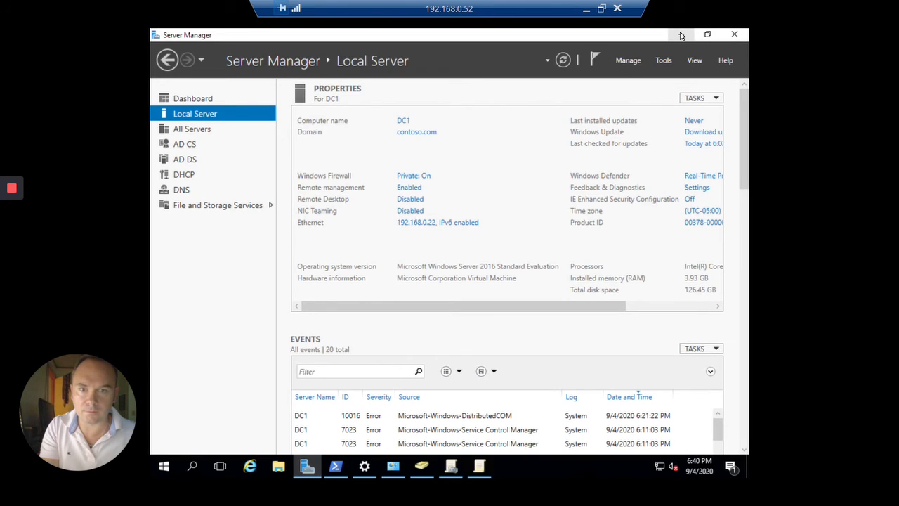
{"action": "left_click", "coordinate": [559, 63]}
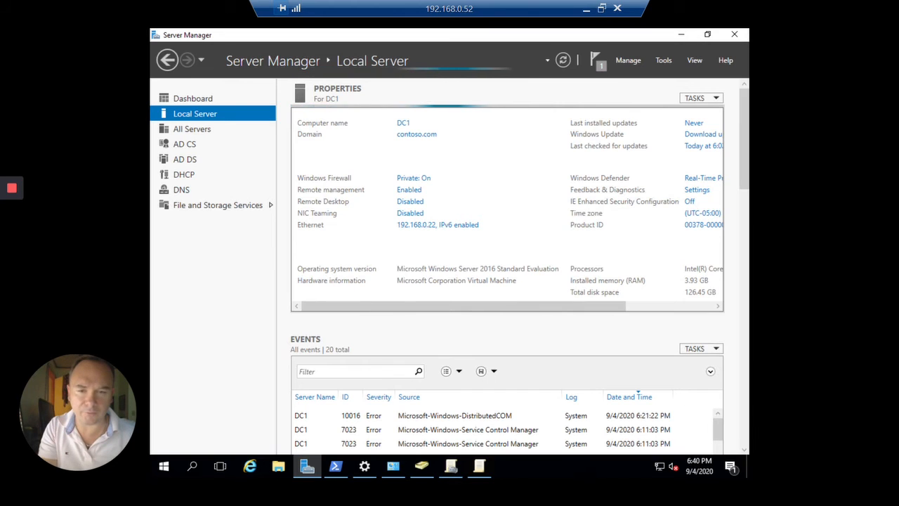
In the Remote_Management_GPO editor, browse to Administrative Templates > Windows Components > Remote Desktop Services > Remote Desktop Session Host > Connections
{"action": "left_click", "coordinate": [480, 467]}
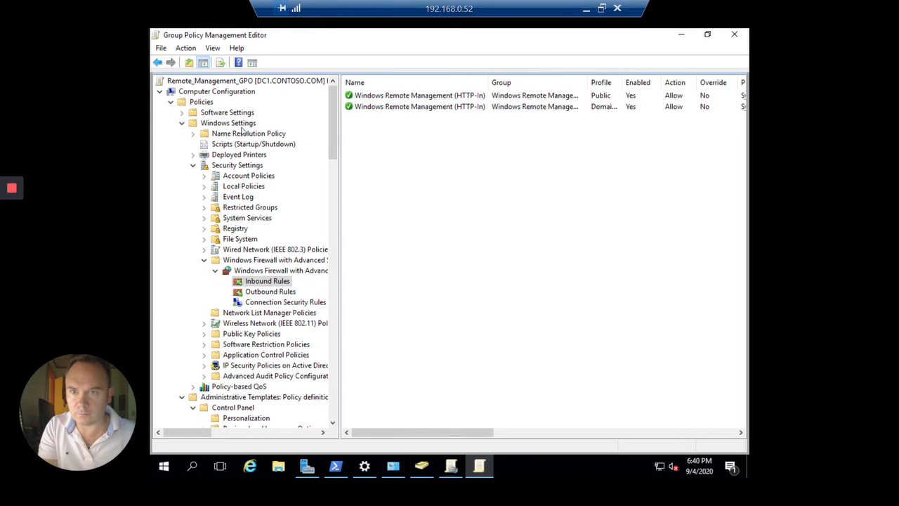
{"action": "left_click", "coordinate": [182, 124]}
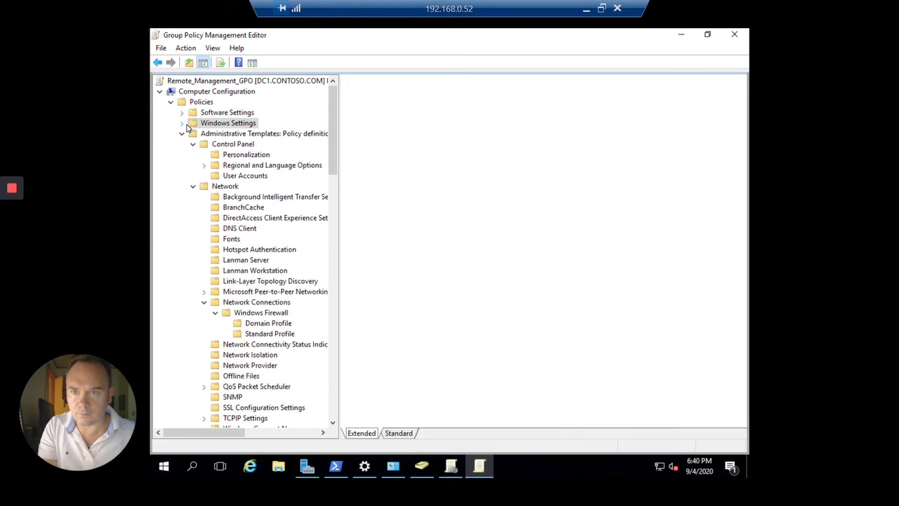
{"action": "double_click", "coordinate": [200, 187]}
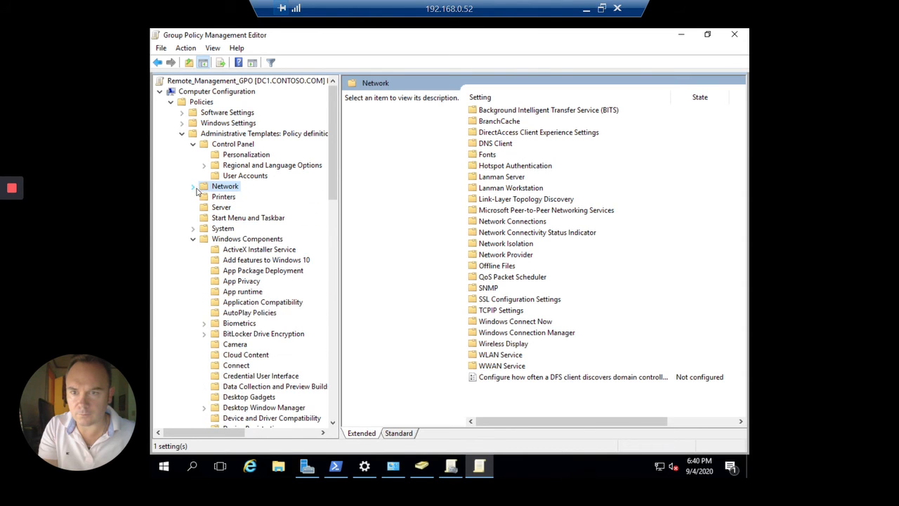
{"action": "scroll", "coordinate": [258, 303], "scroll_direction": "down", "scroll_amount": 4}
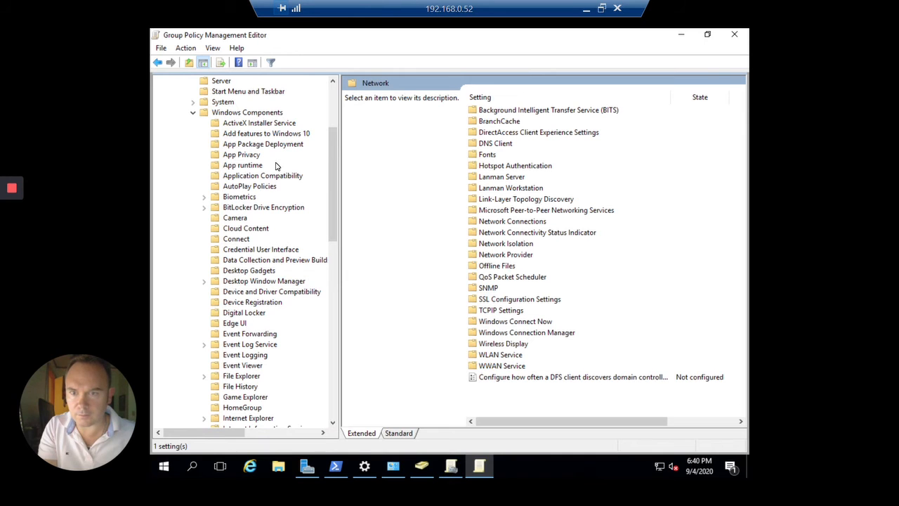
{"action": "scroll", "coordinate": [276, 165], "scroll_direction": "down", "scroll_amount": 7}
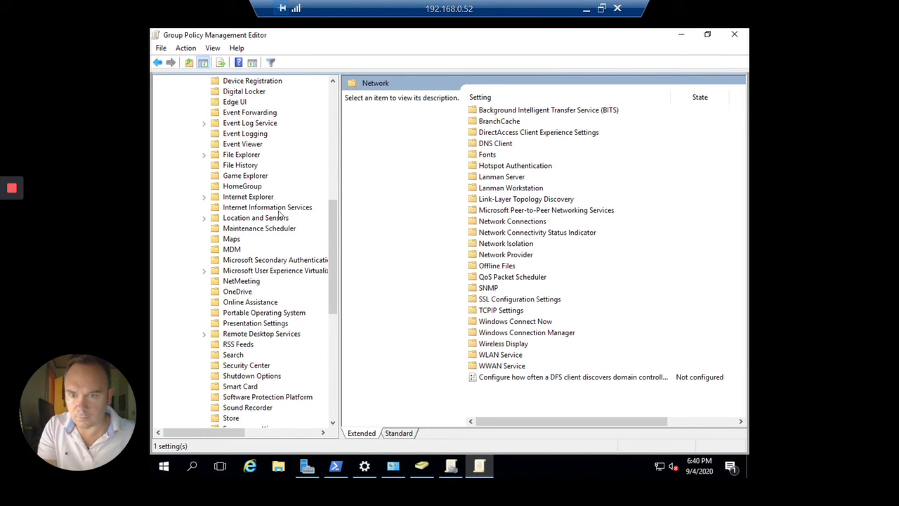
{"action": "double_click", "coordinate": [285, 333]}
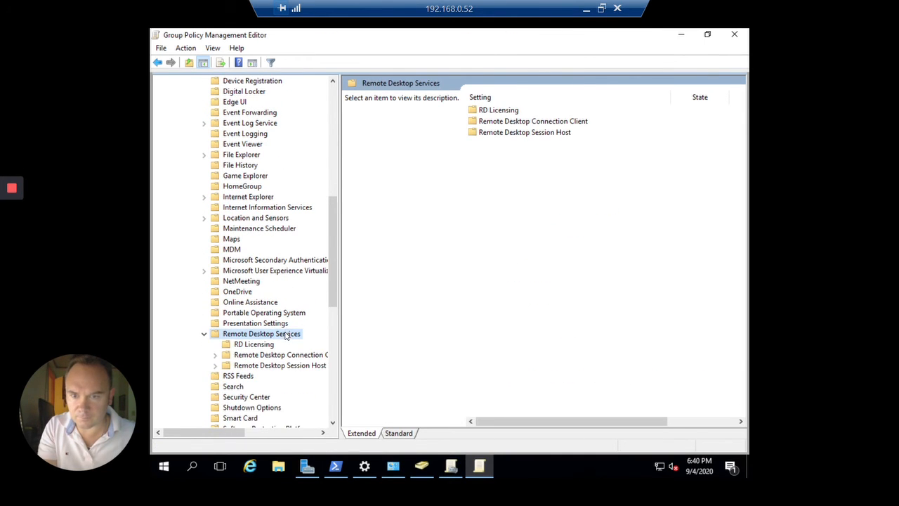
{"action": "double_click", "coordinate": [495, 124]}
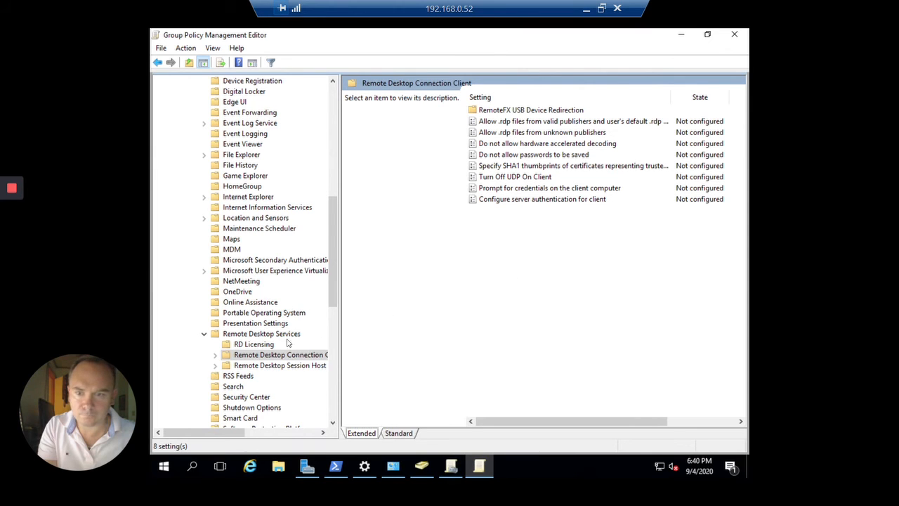
{"action": "left_click", "coordinate": [314, 366]}
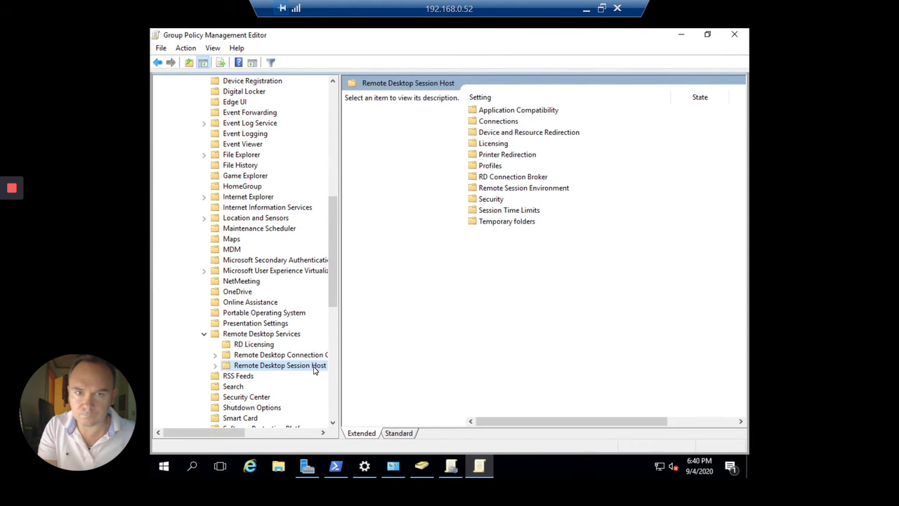
{"action": "double_click", "coordinate": [498, 122]}
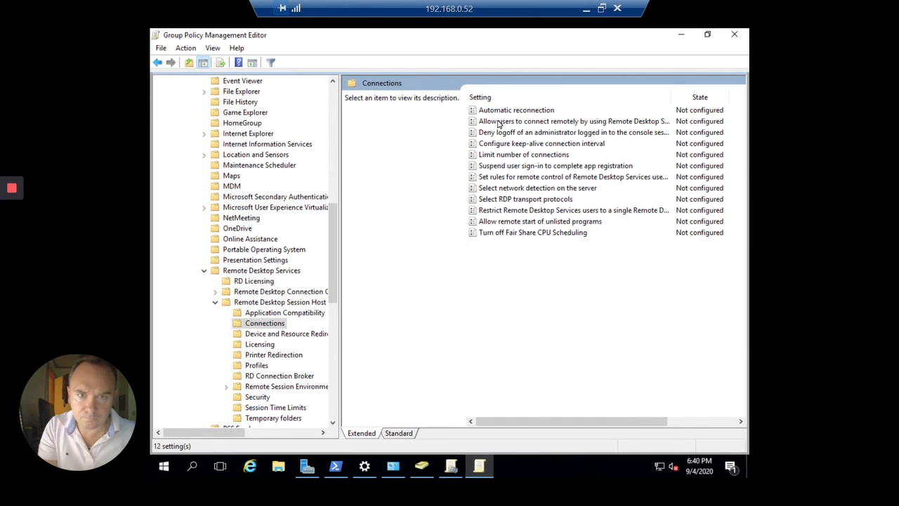
Enable the policy setting "Allow users to connect remotely by using Remote Desktop Services" and apply it
{"action": "double_click", "coordinate": [598, 125]}
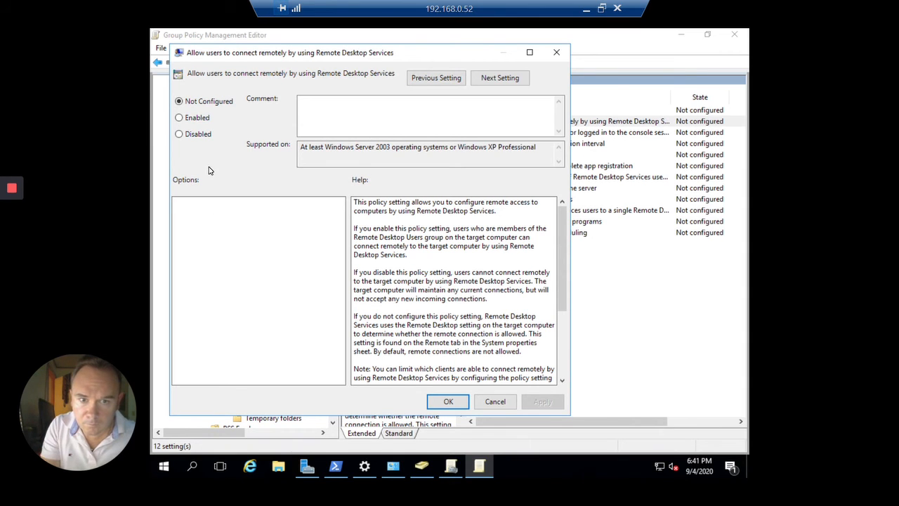
{"action": "left_click", "coordinate": [202, 121]}
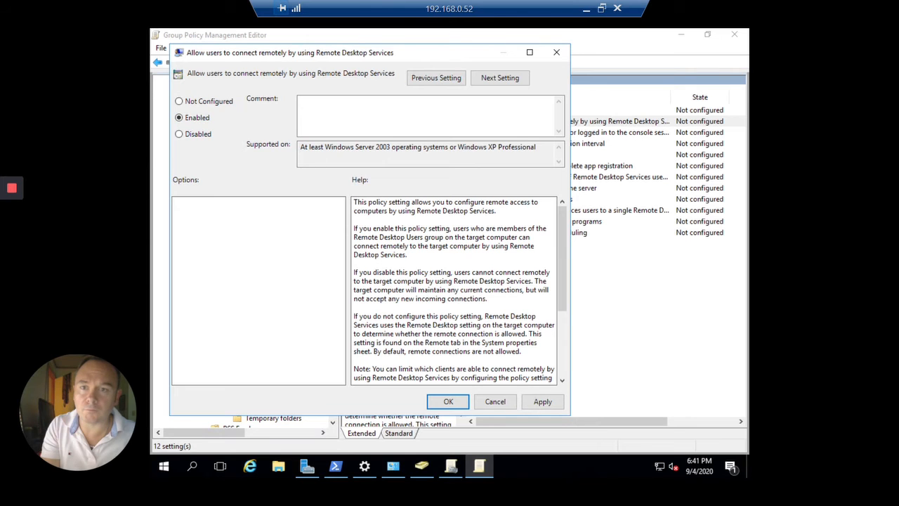
{"action": "left_click", "coordinate": [546, 402]}
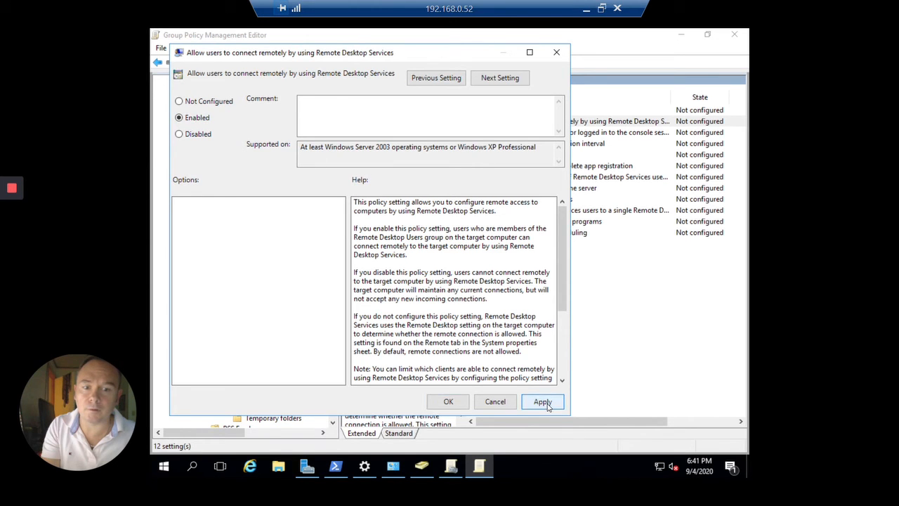
{"action": "left_click", "coordinate": [452, 404]}
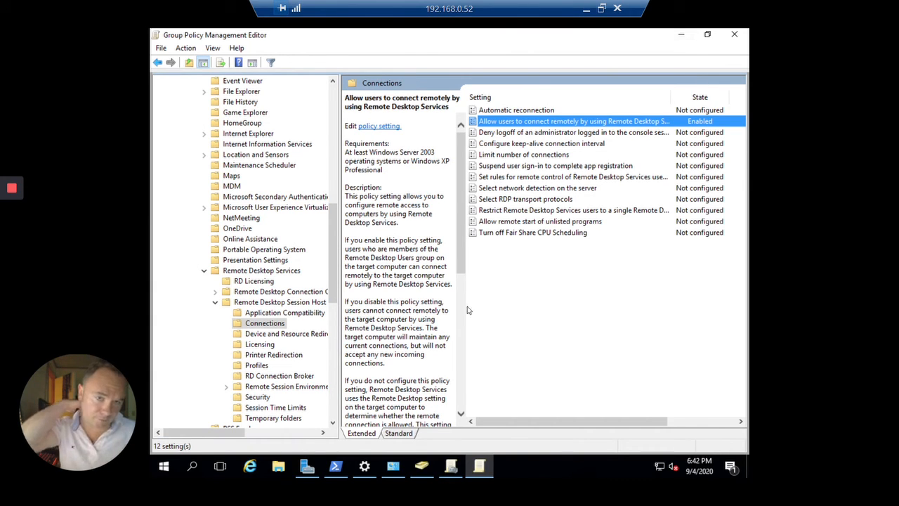
{"action": "left_click", "coordinate": [541, 279]}
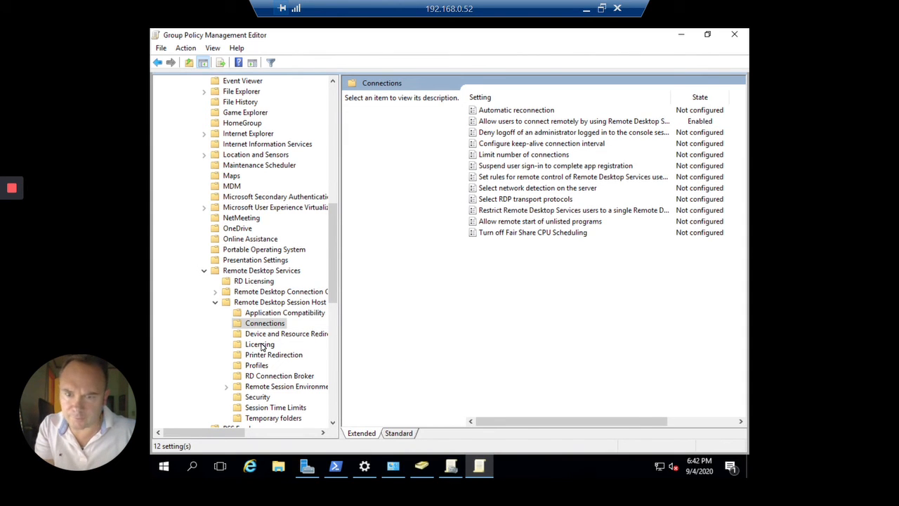
Examine the Security, Device and Resource Redirection, and Application Compatibility settings under Remote Desktop Session Host
{"action": "scroll", "coordinate": [273, 346], "scroll_direction": "down", "scroll_amount": 1}
{"action": "left_click", "coordinate": [259, 366]}
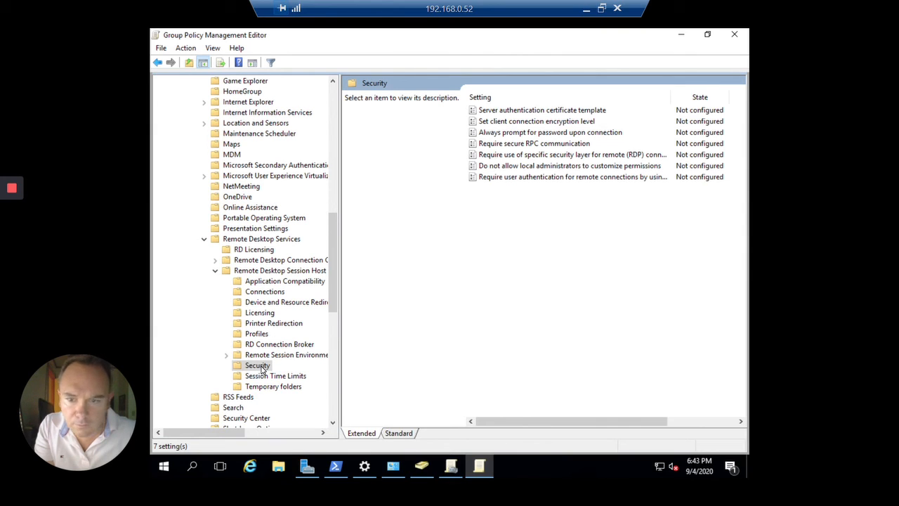
{"action": "left_click", "coordinate": [275, 303]}
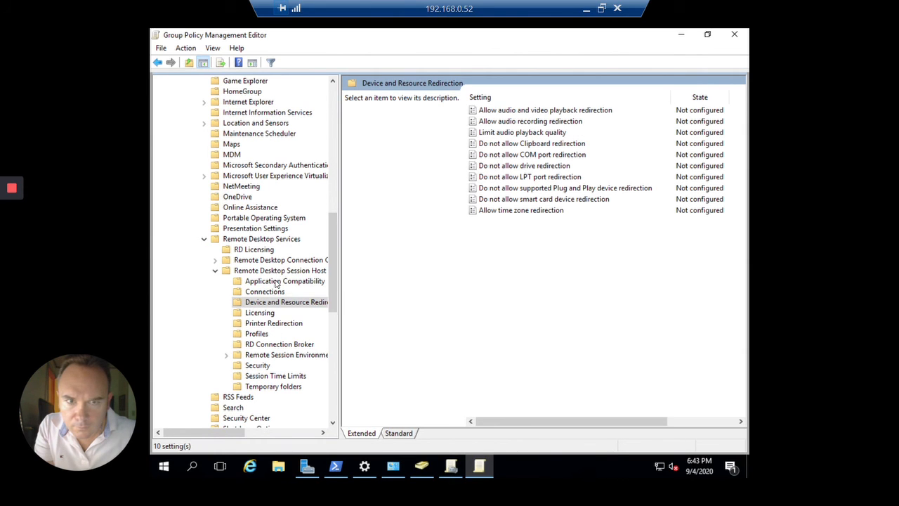
{"action": "left_click", "coordinate": [276, 281]}
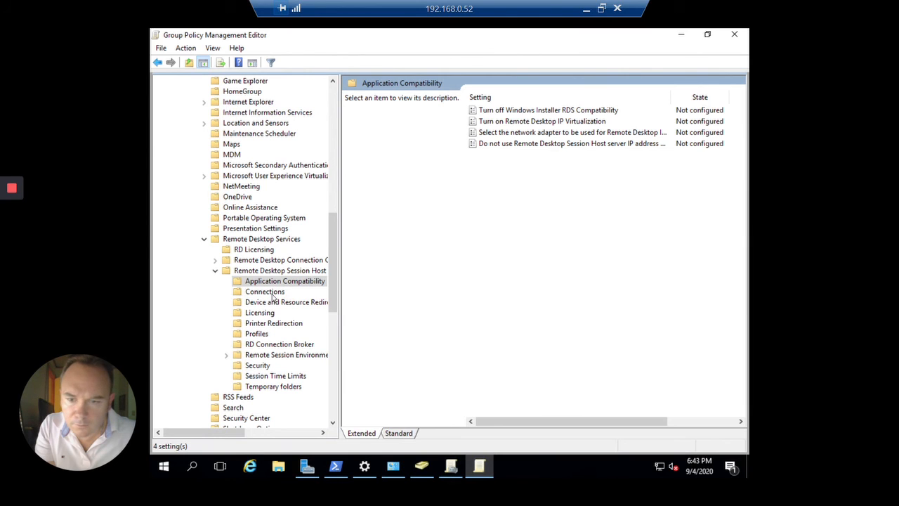
{"action": "scroll", "coordinate": [271, 297], "scroll_direction": "down", "scroll_amount": 3}
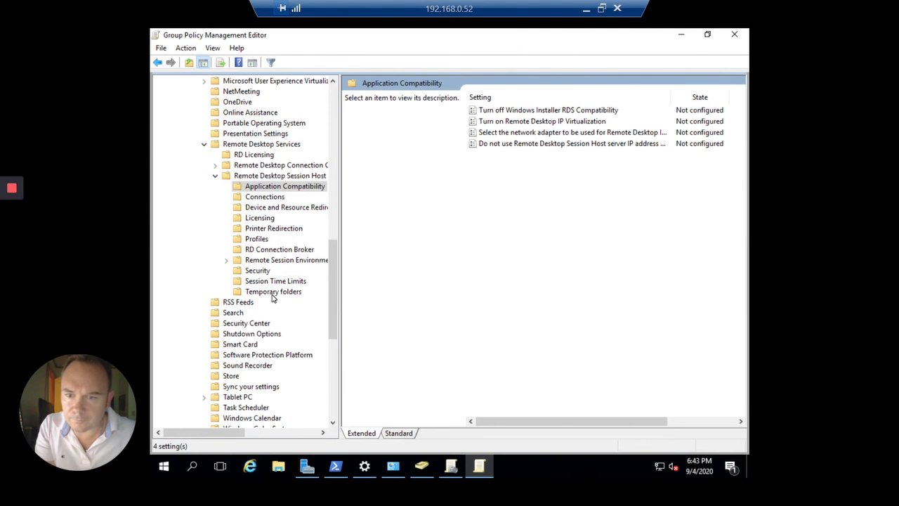
{"action": "scroll", "coordinate": [273, 298], "scroll_direction": "down", "scroll_amount": 1}
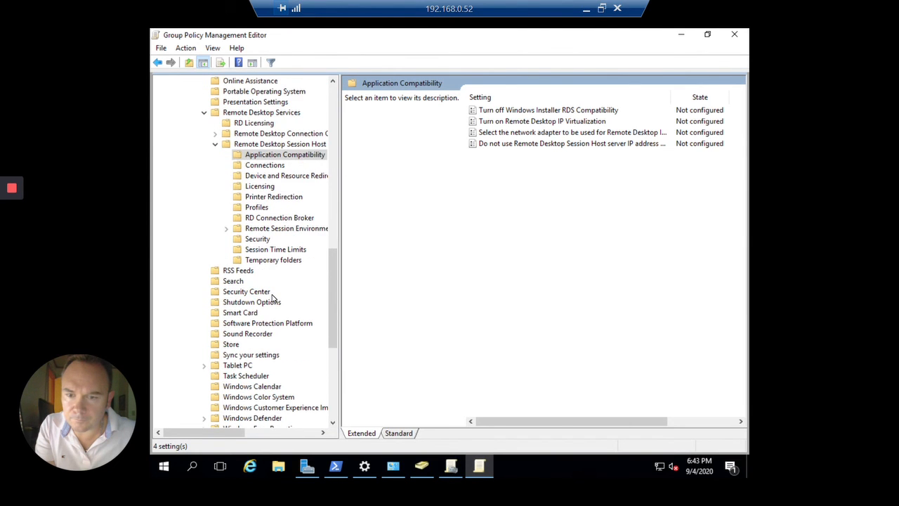
{"action": "scroll", "coordinate": [273, 298], "scroll_direction": "up", "scroll_amount": 15}
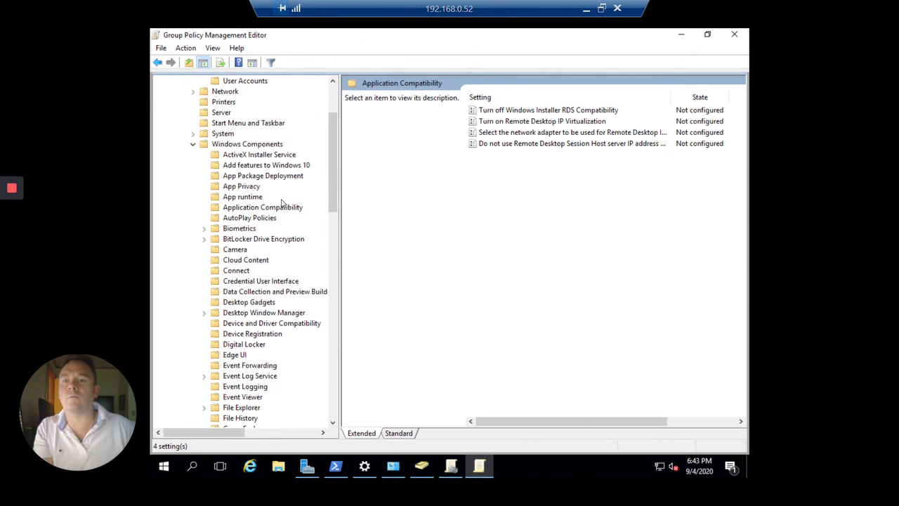
{"action": "scroll", "coordinate": [281, 204], "scroll_direction": "up", "scroll_amount": 3}
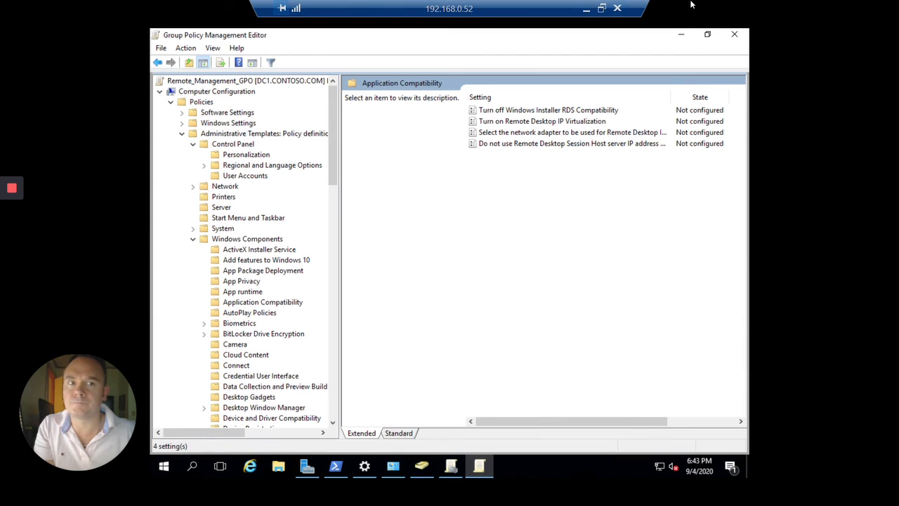
Run gpupdate /force in PowerShell and refresh DC1's Local Server properties in Server Manager
{"action": "left_click", "coordinate": [681, 34]}
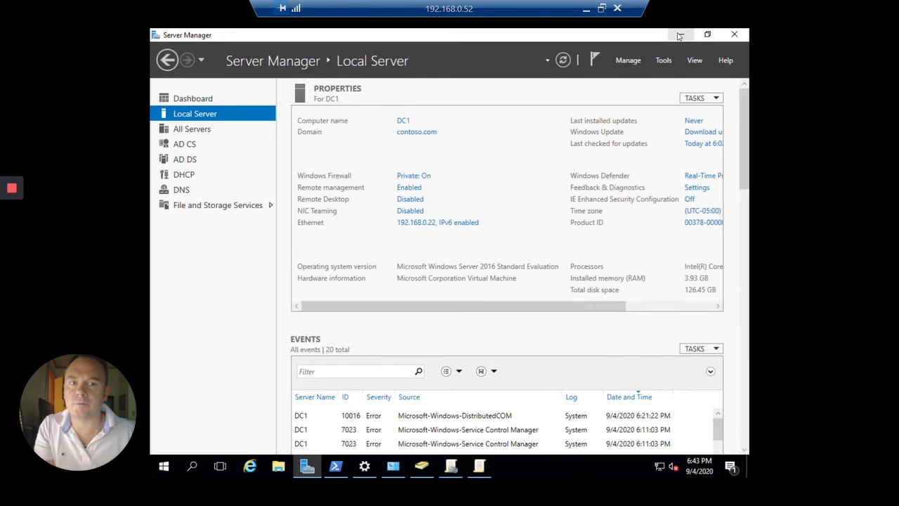
{"action": "left_click", "coordinate": [562, 62]}
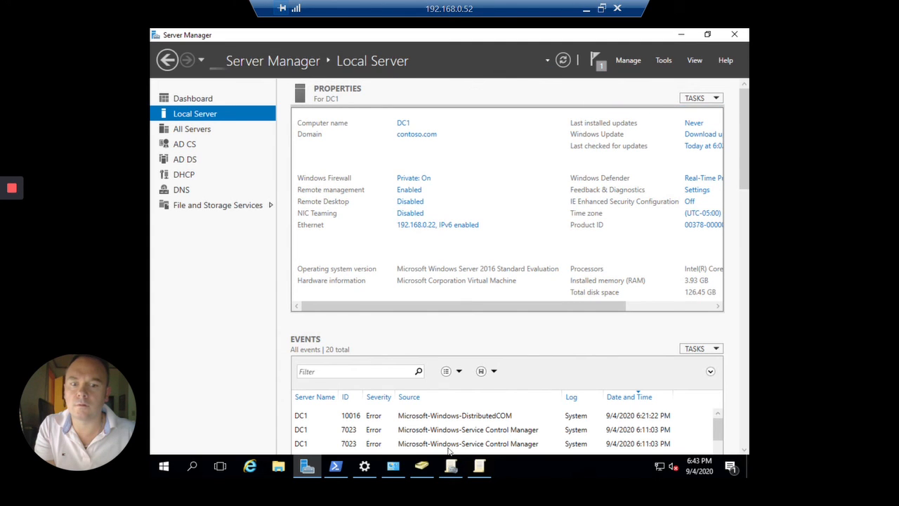
{"action": "left_click", "coordinate": [337, 470]}
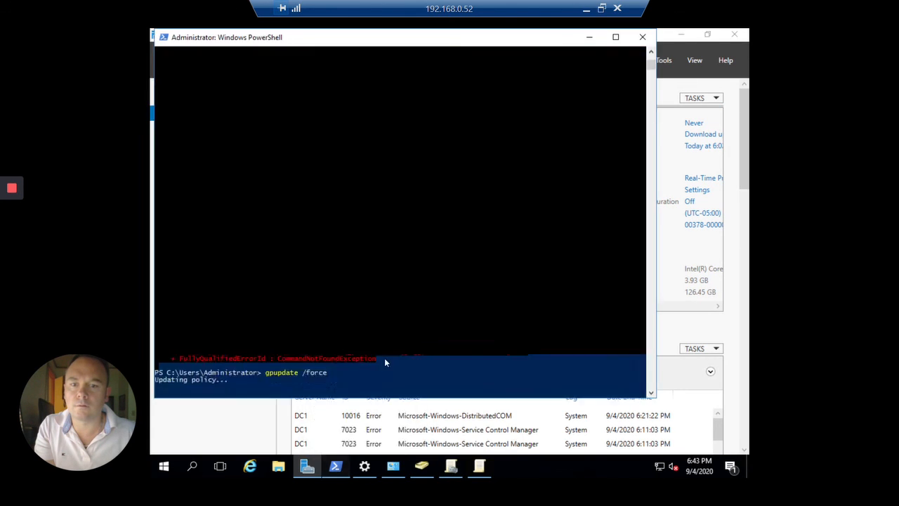
{"action": "left_click", "coordinate": [415, 297]}
{"action": "key", "text": "Escape"}
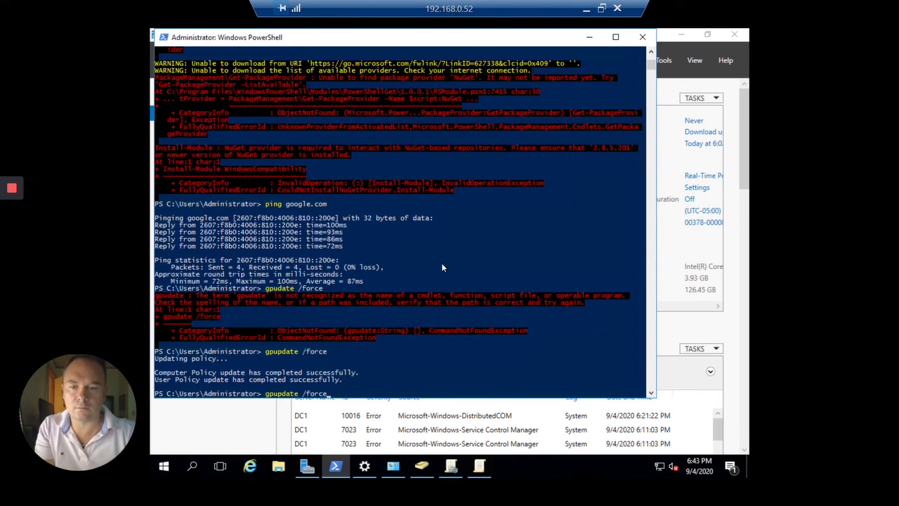
{"action": "key", "text": "Up"}
{"action": "key", "text": "Return"}
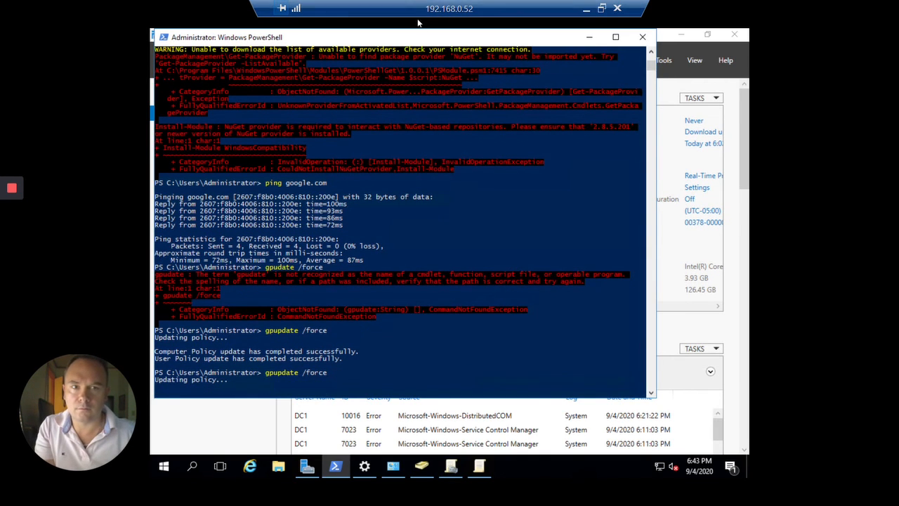
{"action": "left_click", "coordinate": [641, 37]}
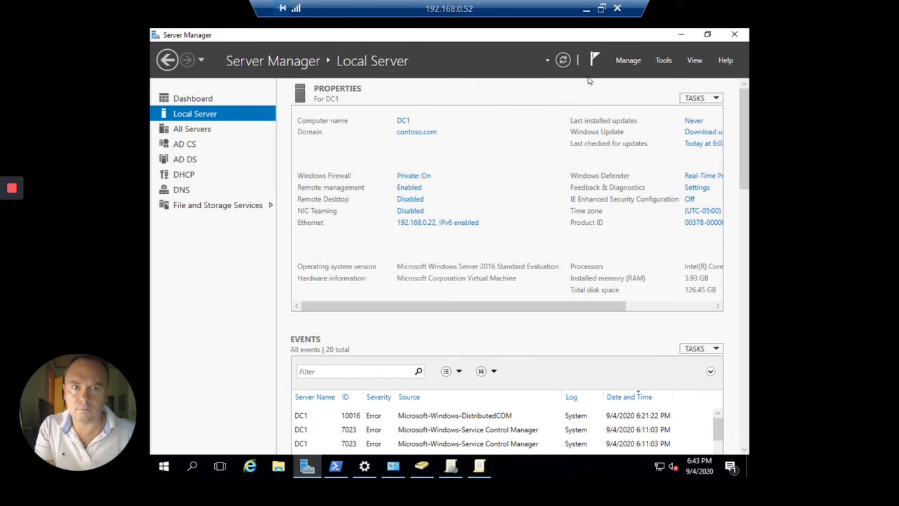
{"action": "left_click", "coordinate": [562, 60]}
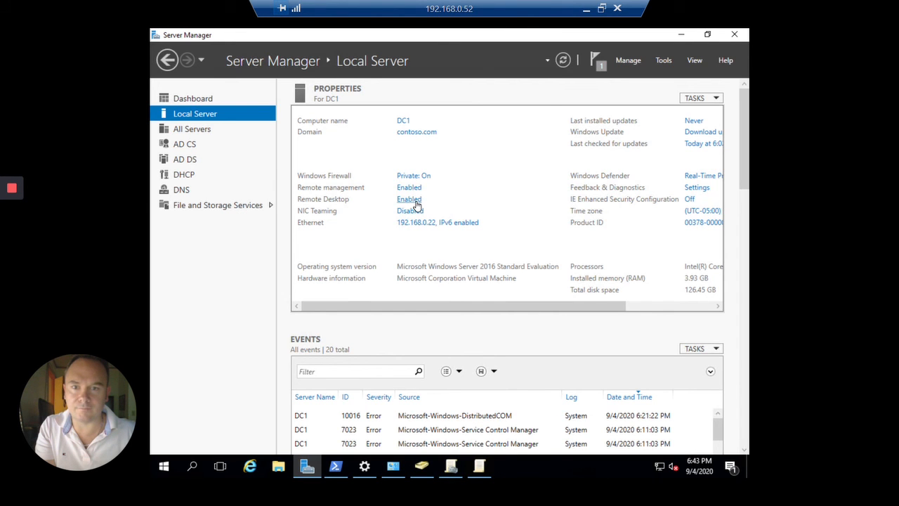
In the Remote_Management_GPO editor, browse to Windows Settings > Security Settings > Windows Firewall with Advanced Security > Inbound Rules
{"action": "left_click", "coordinate": [480, 470]}
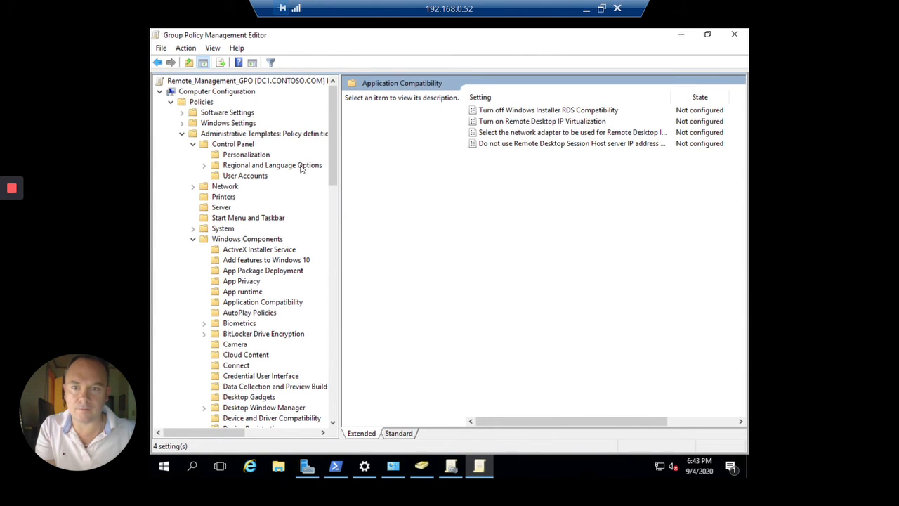
{"action": "double_click", "coordinate": [233, 123]}
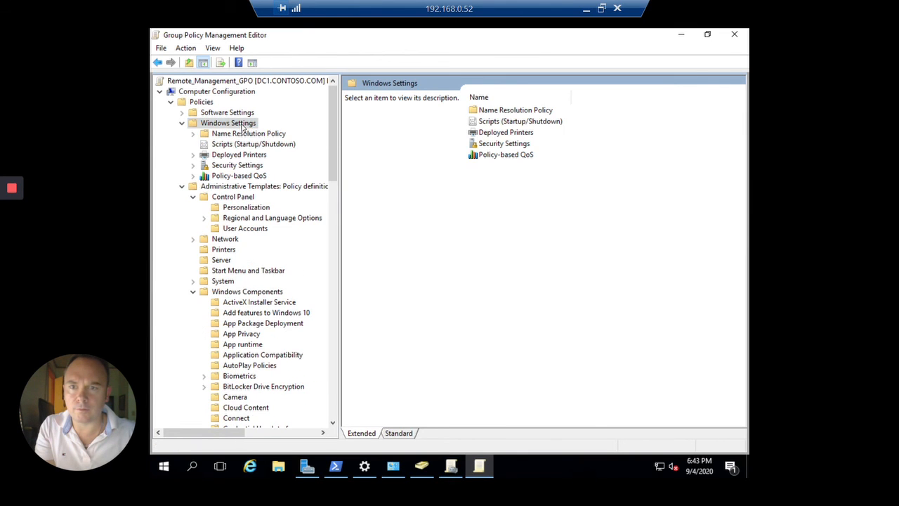
{"action": "double_click", "coordinate": [236, 167]}
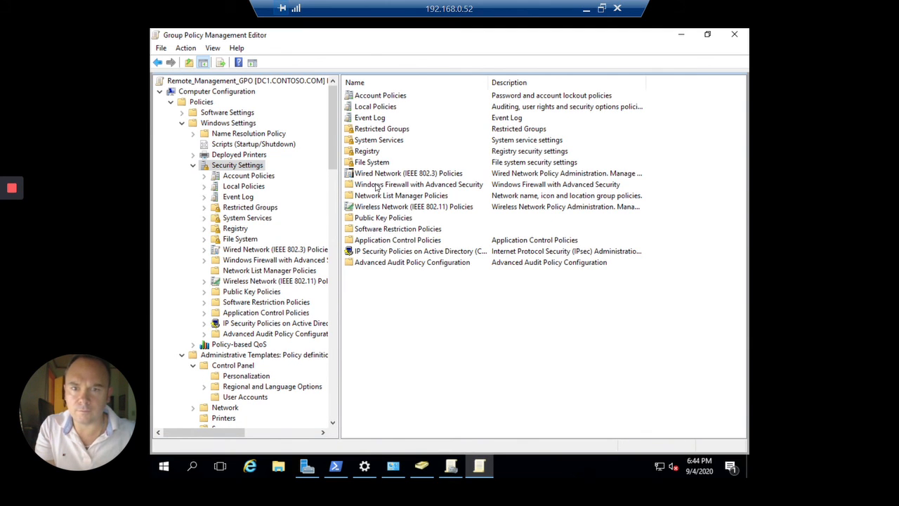
{"action": "double_click", "coordinate": [376, 186]}
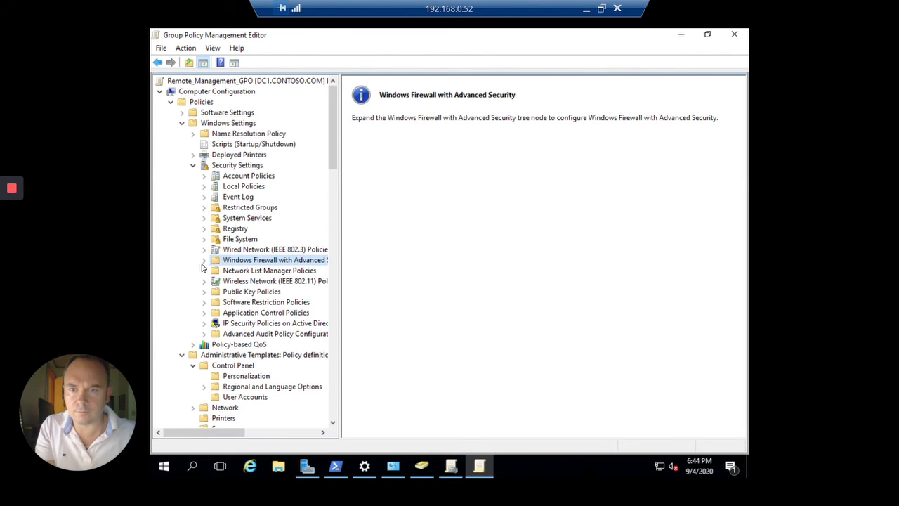
{"action": "left_click", "coordinate": [204, 262]}
{"action": "double_click", "coordinate": [222, 275]}
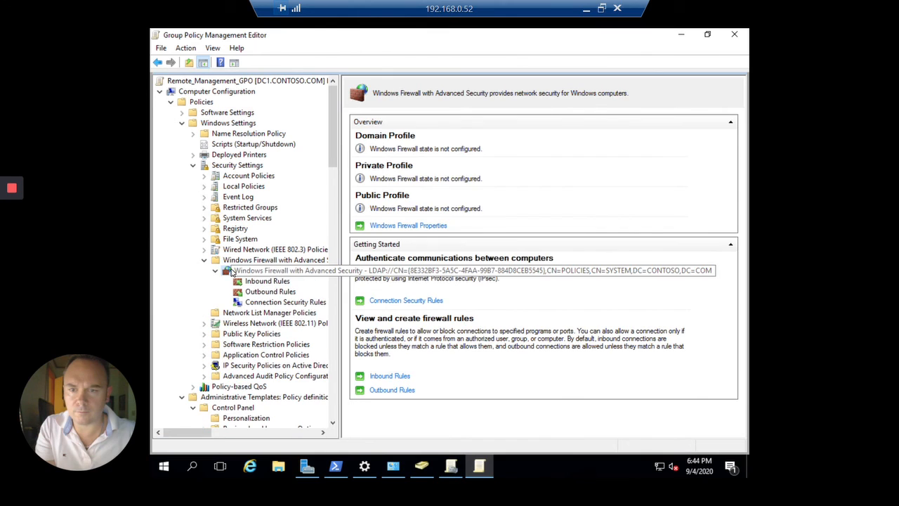
{"action": "left_click", "coordinate": [258, 285]}
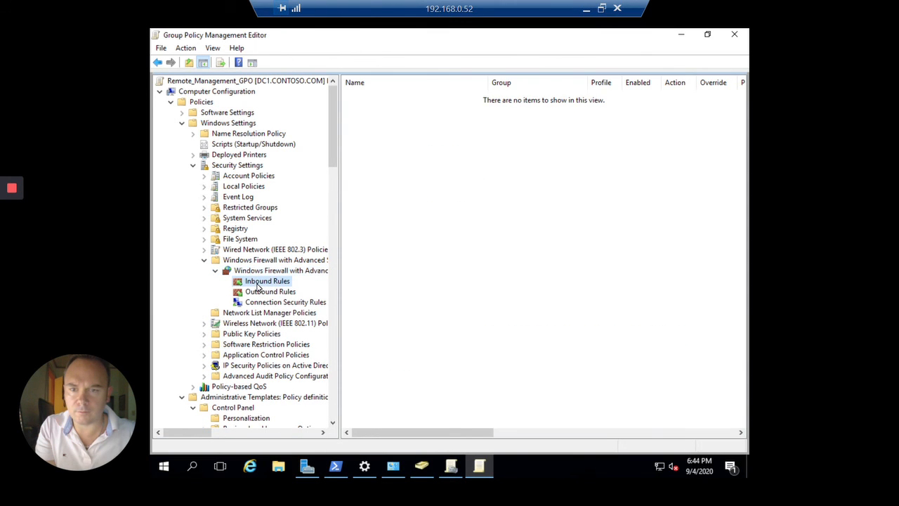
Create the three predefined Remote Desktop inbound firewall rules, Shadow (TCP-In), User Mode (UDP-In) and User Mode (TCP-In), allowing the connection
{"action": "right_click", "coordinate": [258, 286]}
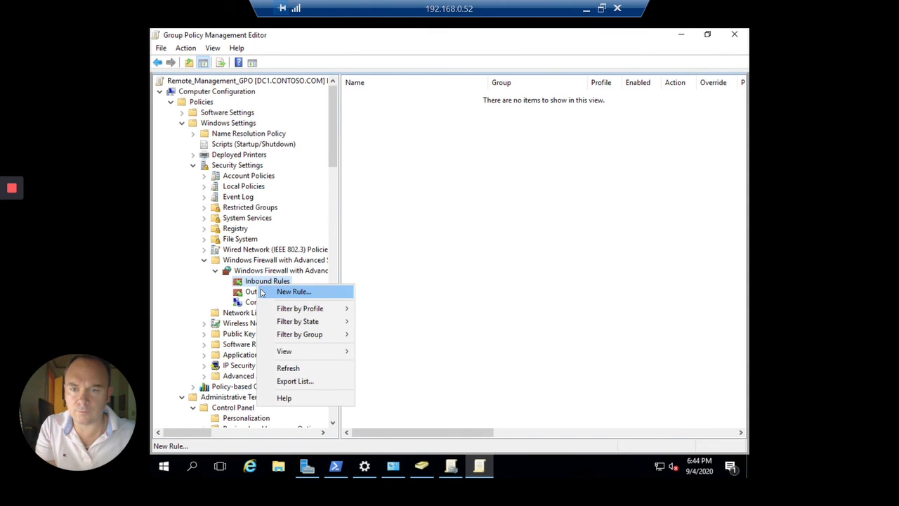
{"action": "left_click", "coordinate": [263, 292]}
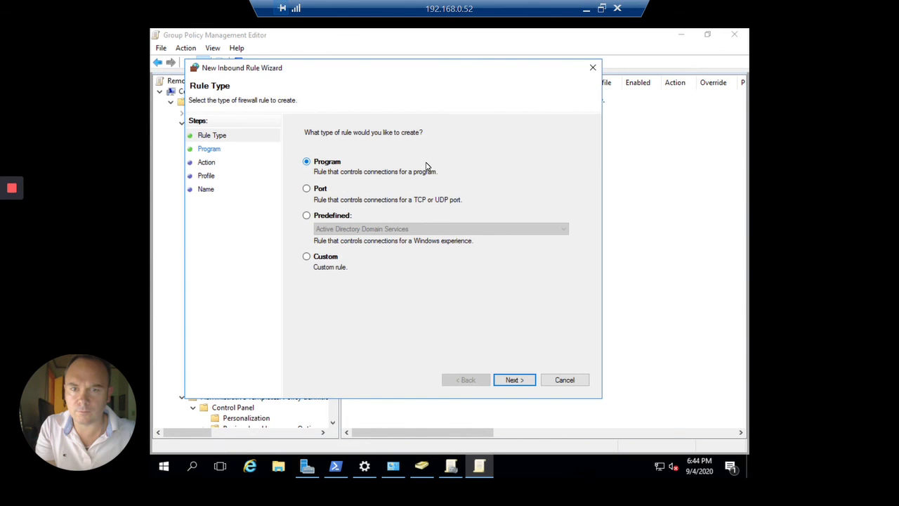
{"action": "left_click", "coordinate": [306, 215]}
{"action": "left_click", "coordinate": [355, 231]}
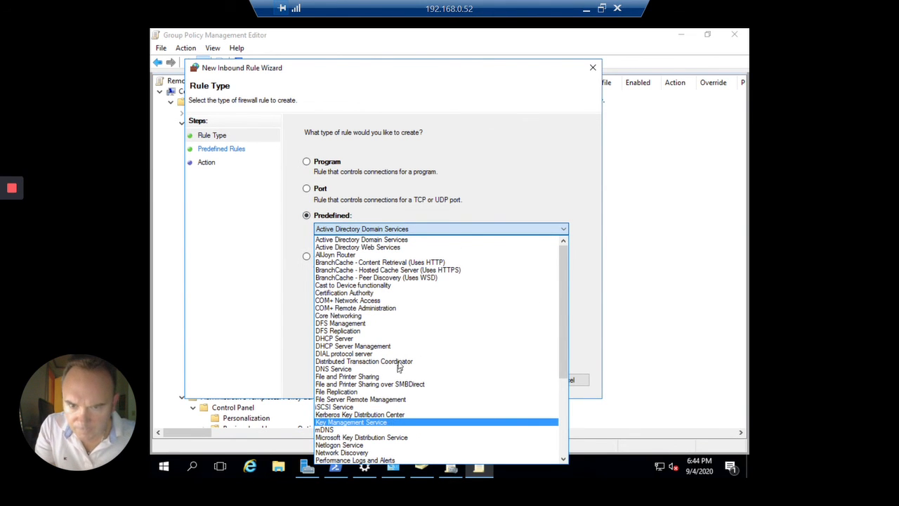
{"action": "scroll", "coordinate": [393, 393], "scroll_direction": "down", "scroll_amount": 3}
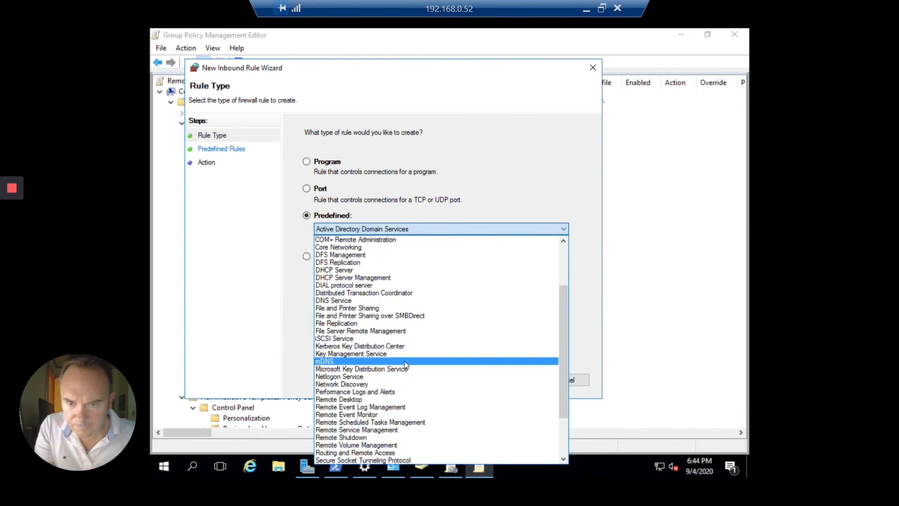
{"action": "left_click", "coordinate": [382, 400]}
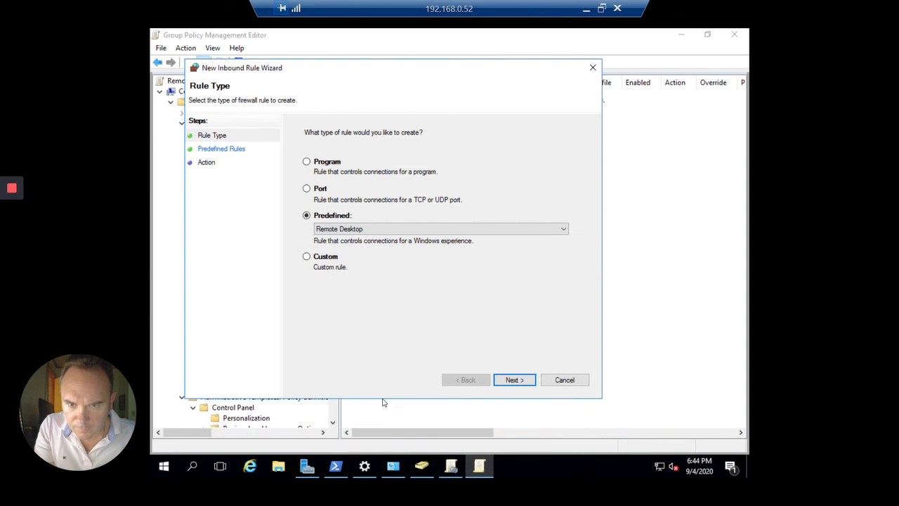
{"action": "left_click", "coordinate": [514, 379]}
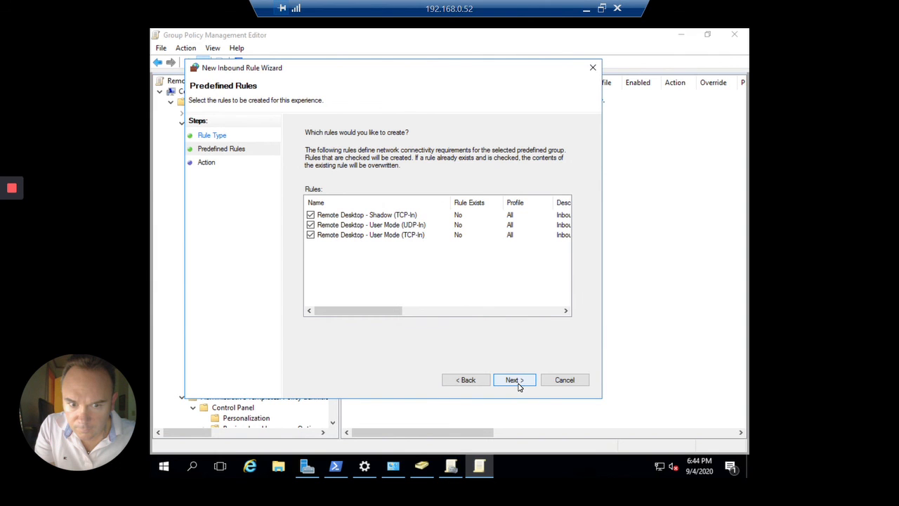
{"action": "left_click", "coordinate": [514, 380]}
{"action": "left_click", "coordinate": [514, 380]}
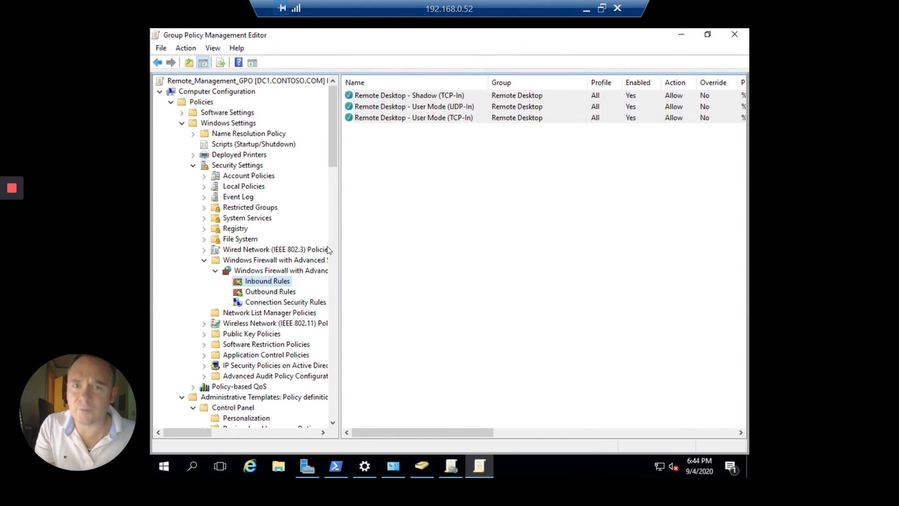
Set up a new inbound port rule allowing connections on TCP port 3389 for the Domain, Private and Public profiles
{"action": "right_click", "coordinate": [274, 284]}
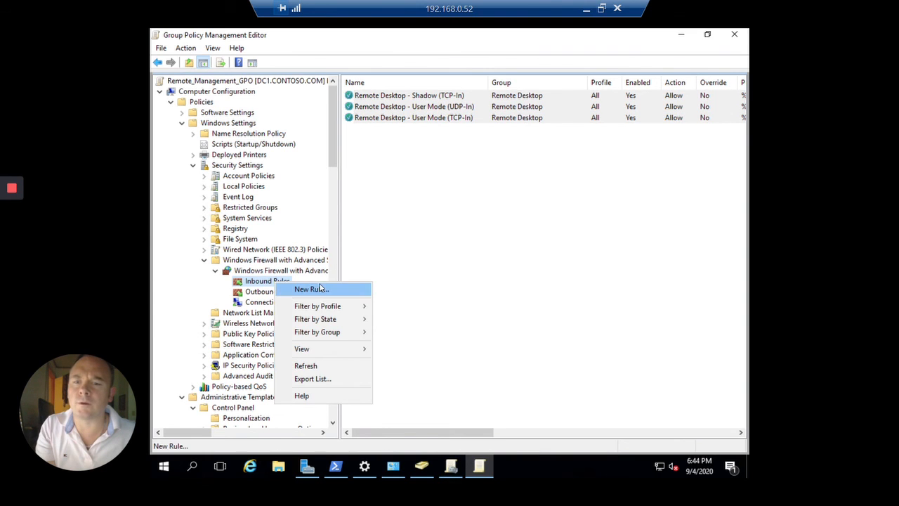
{"action": "left_click", "coordinate": [319, 290]}
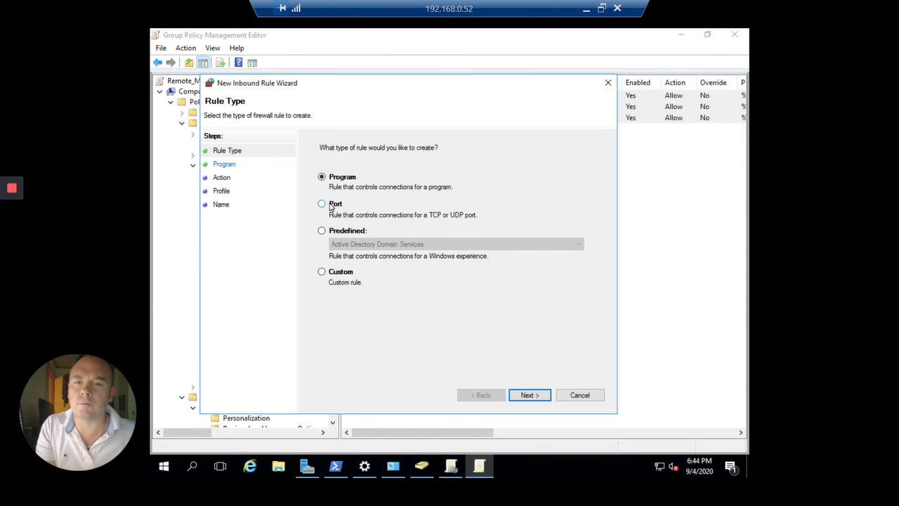
{"action": "left_click", "coordinate": [329, 204]}
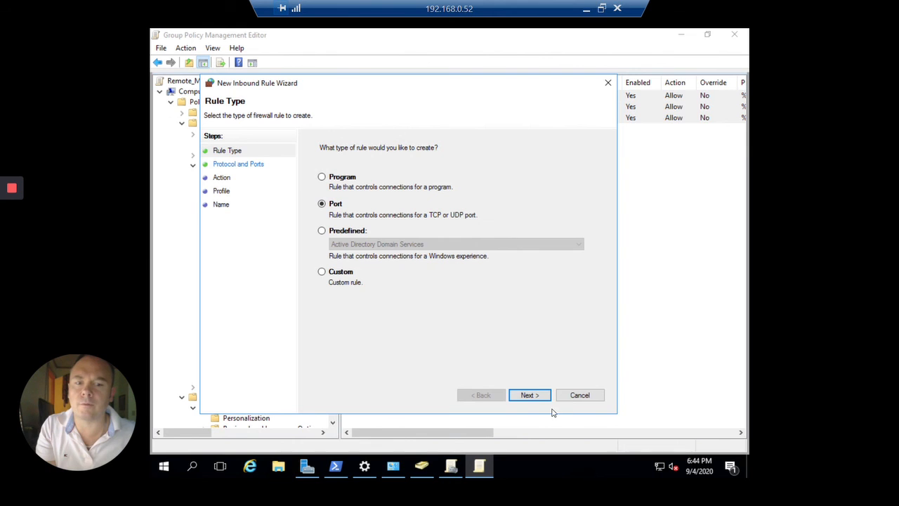
{"action": "left_click", "coordinate": [525, 394]}
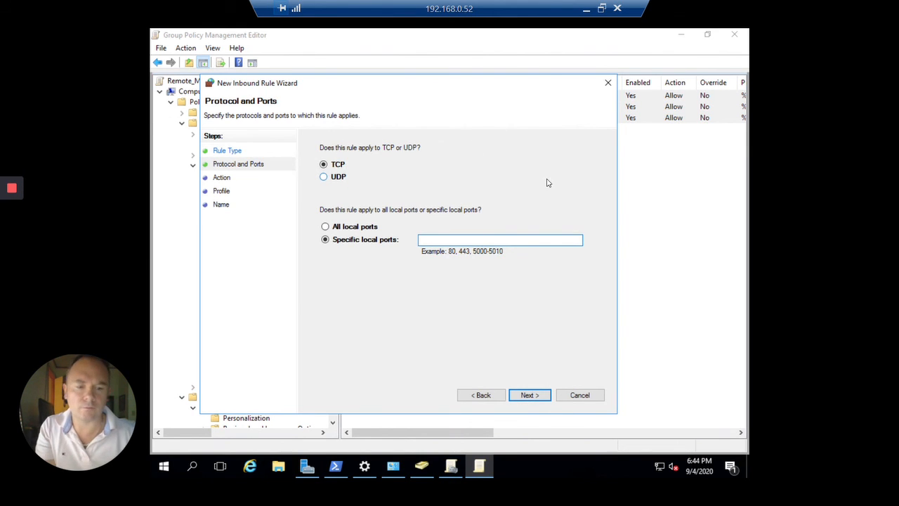
{"action": "type", "text": "3389"}
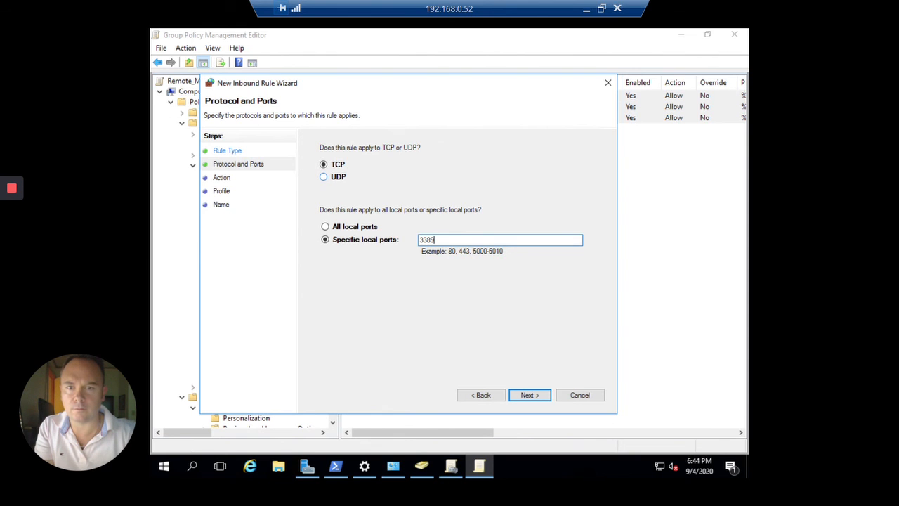
{"action": "key", "text": "Return"}
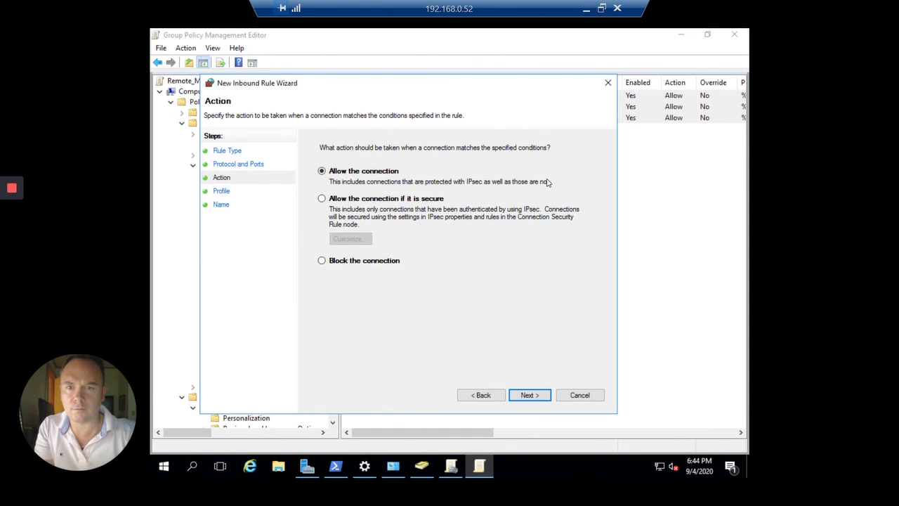
{"action": "key", "text": "Return"}
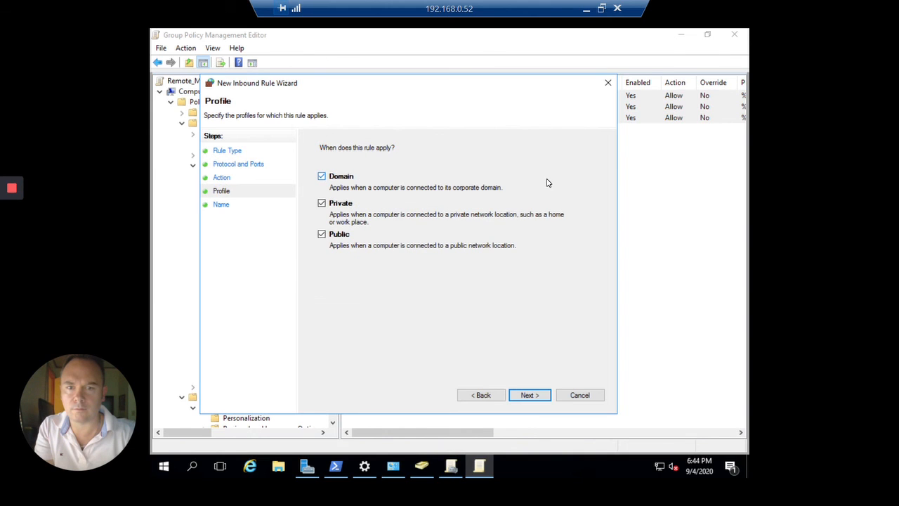
{"action": "key", "text": "Return"}
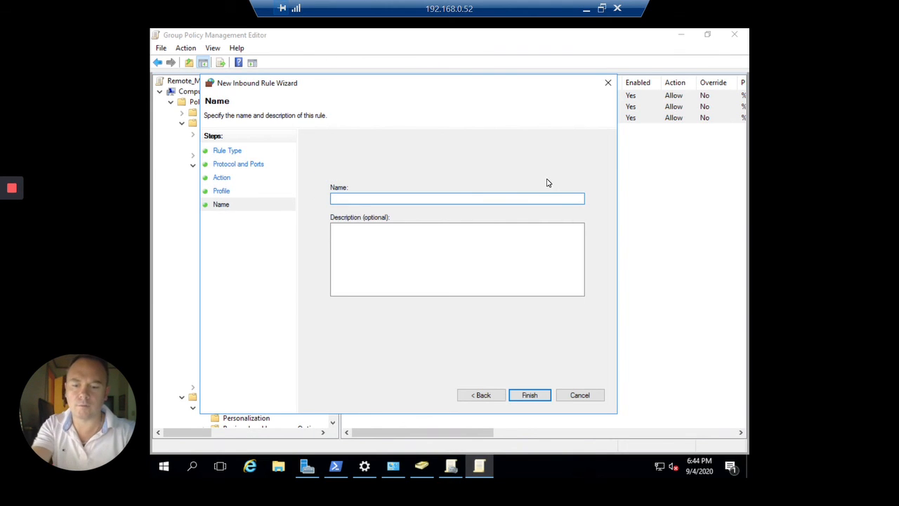
Name the inbound port rule "Remote Desktop Services - Port 3389", finish creating it and close the policy editor
{"action": "type", "text": "Remote D"}
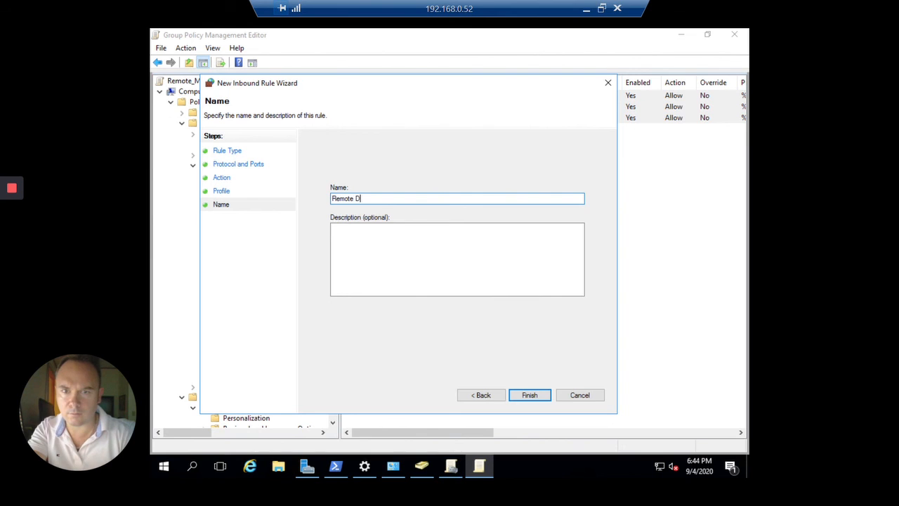
{"action": "type", "text": "esktop Ser"}
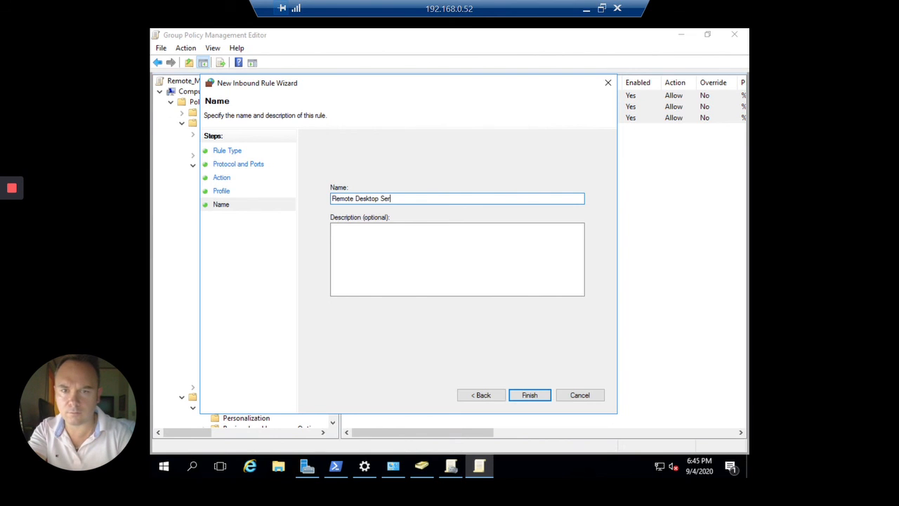
{"action": "type", "text": "vice"}
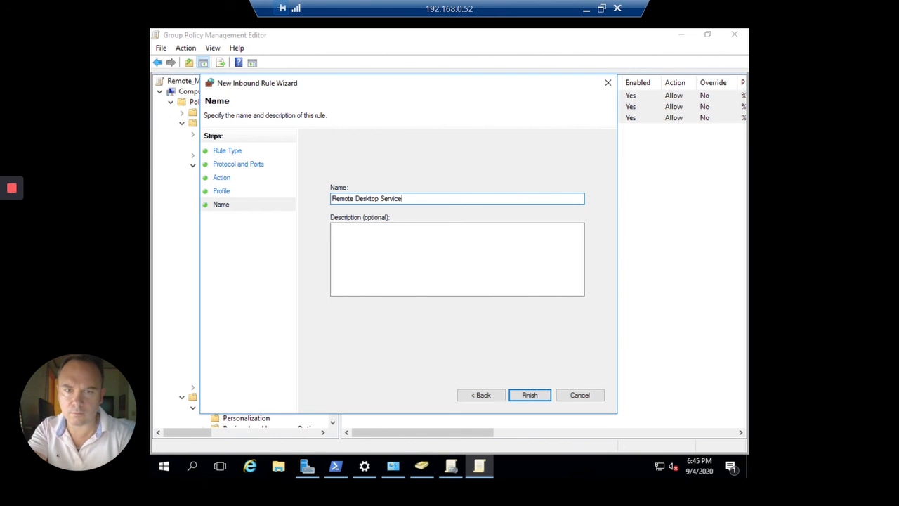
{"action": "type", "text": "s - Por"}
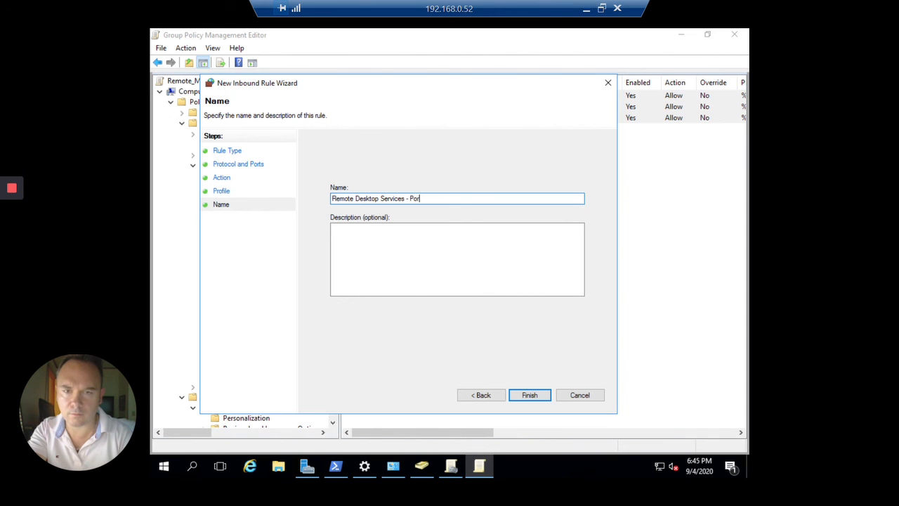
{"action": "type", "text": "t 3389"}
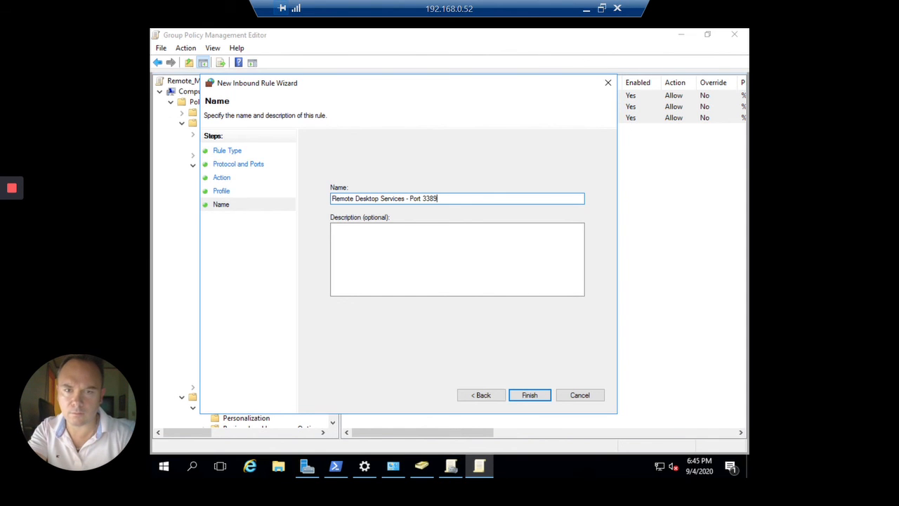
{"action": "key", "text": "Return"}
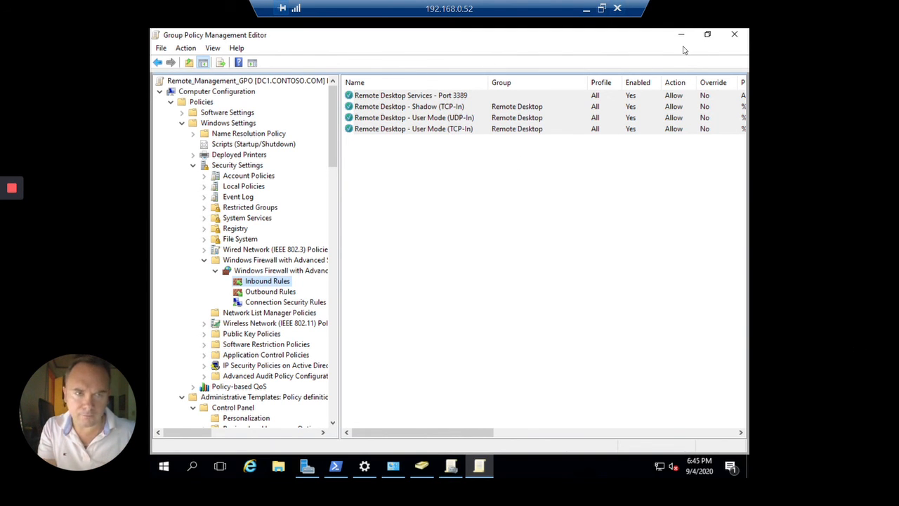
{"action": "left_click", "coordinate": [734, 34]}
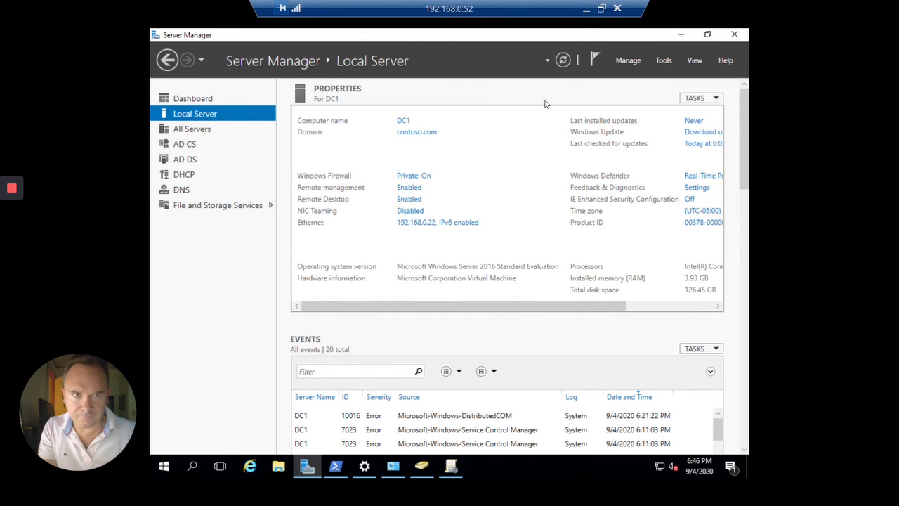
Refresh the Local Server properties of DC1 in Server Manager and minimize its window
{"action": "left_click", "coordinate": [561, 60]}
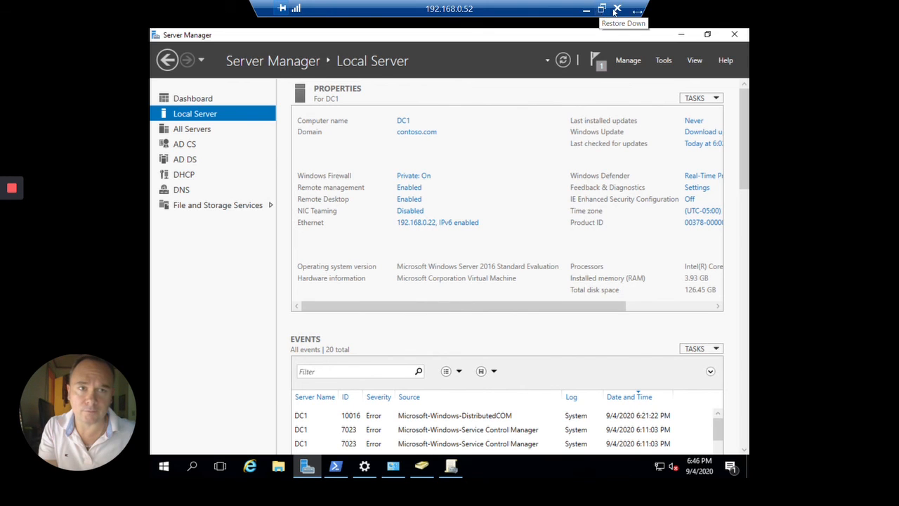
{"action": "left_click_drag", "start_coordinate": [596, 9], "coordinate": [539, 8]}
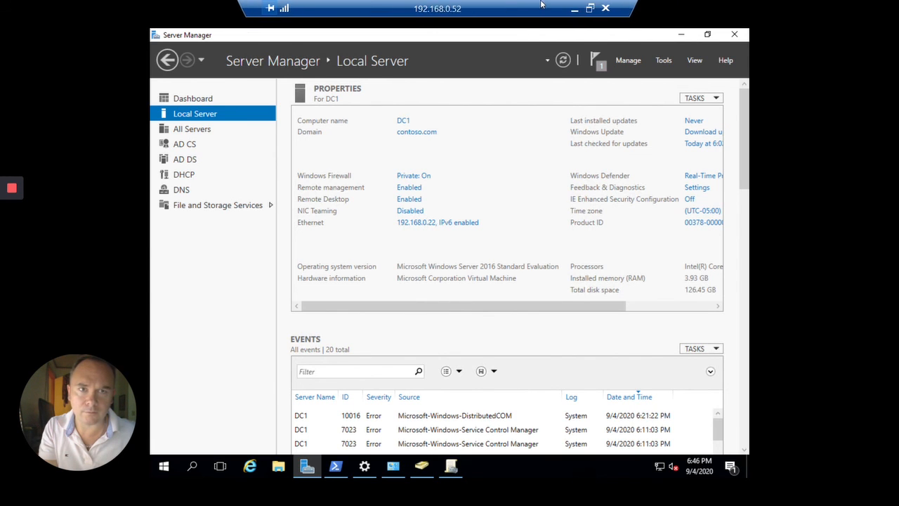
{"action": "left_click", "coordinate": [681, 36]}
{"action": "left_click", "coordinate": [589, 8]}
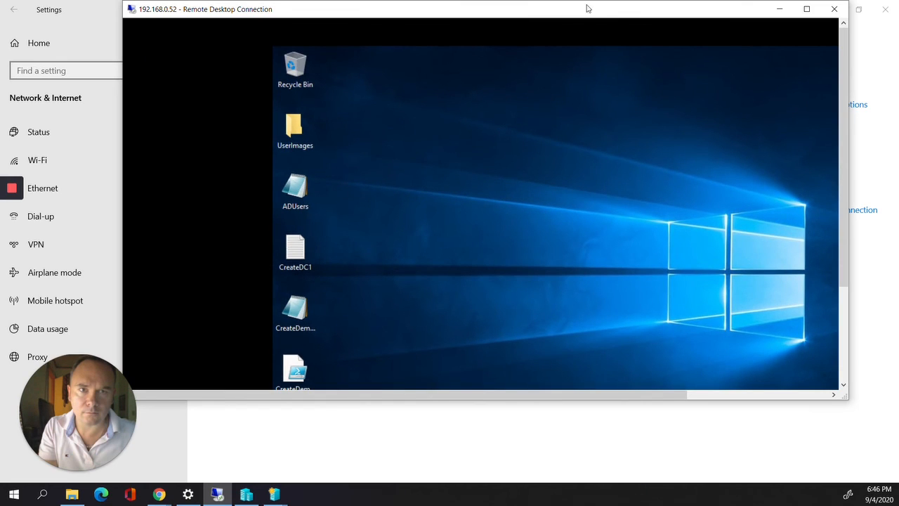
{"action": "left_click", "coordinate": [806, 7]}
{"action": "left_click_drag", "start_coordinate": [443, 8], "coordinate": [494, 16]}
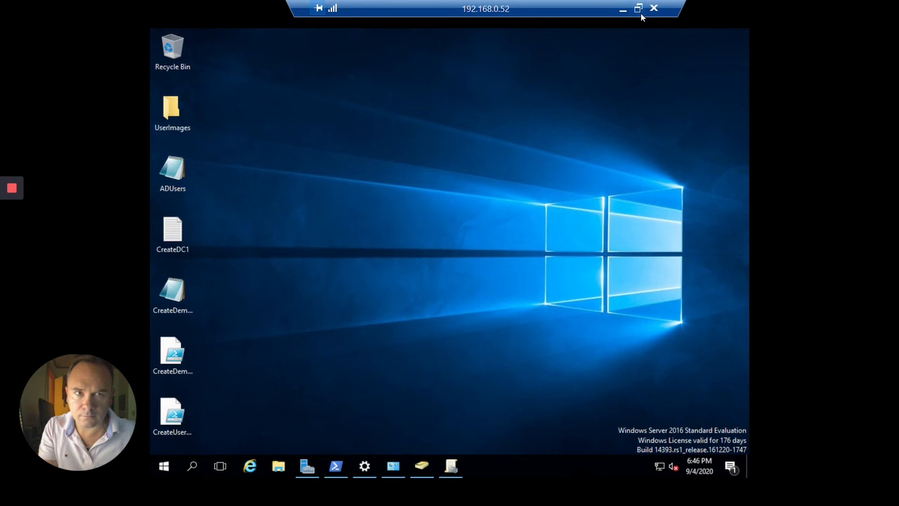
{"action": "left_click_drag", "start_coordinate": [578, 10], "coordinate": [511, 21]}
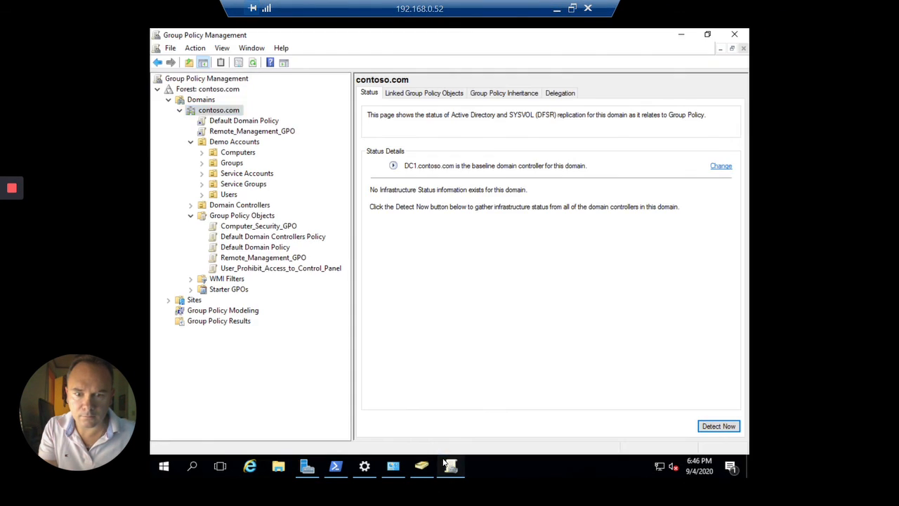
Bring the Group Policy Management console to the front and keep the remote session full screen
{"action": "left_click", "coordinate": [444, 464]}
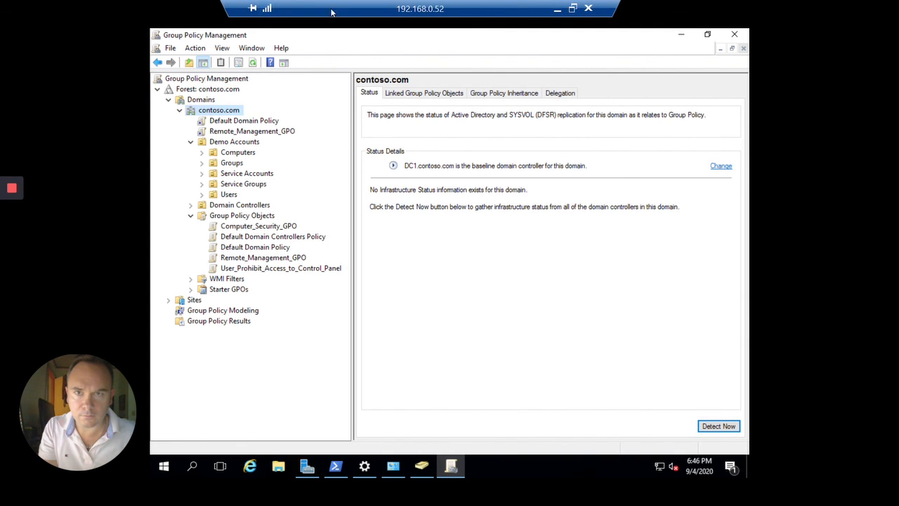
{"action": "double_click", "coordinate": [267, 9]}
{"action": "left_click_drag", "start_coordinate": [335, 70], "coordinate": [390, 44]}
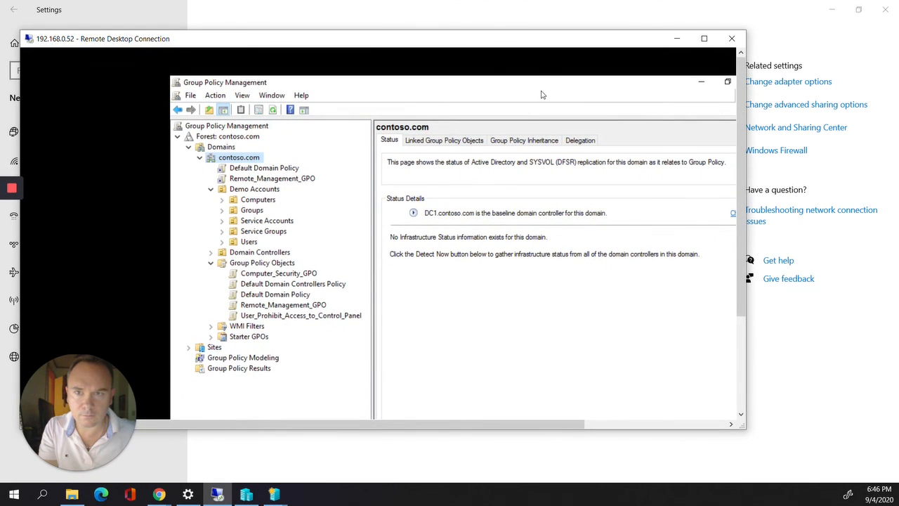
{"action": "left_click", "coordinate": [704, 39]}
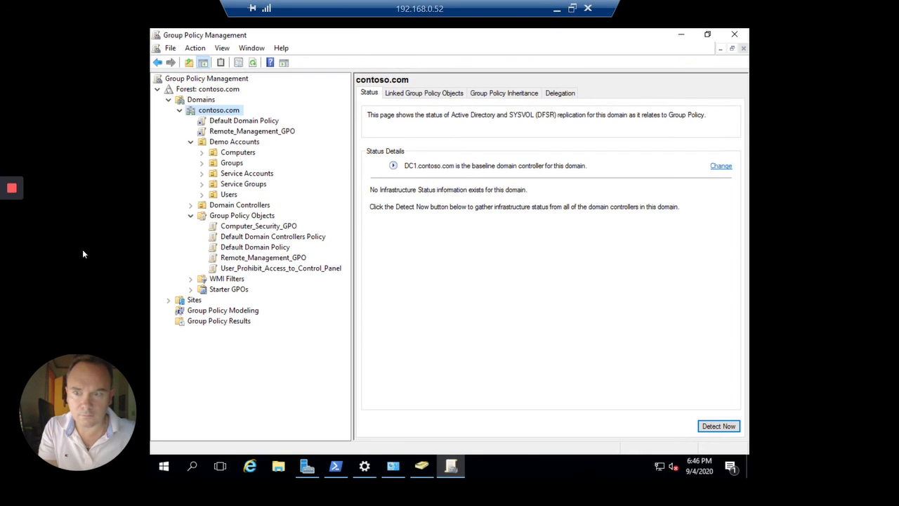